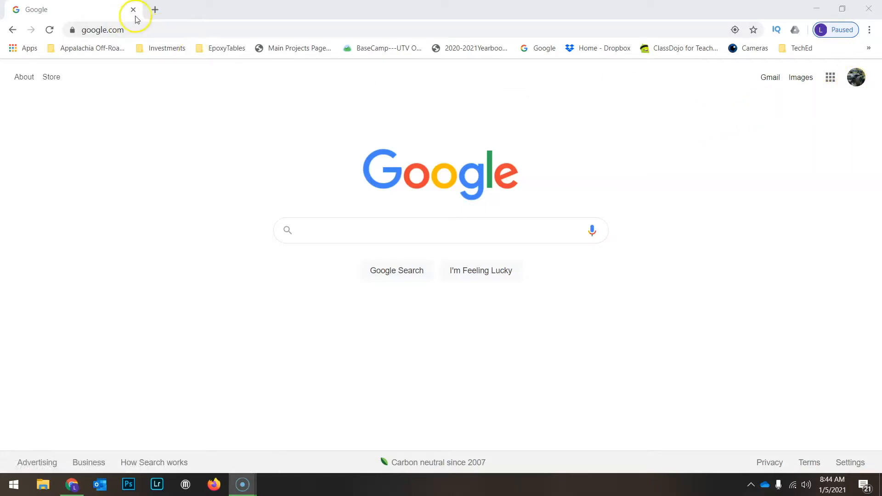
Open a new Chrome tab and go to the ClassLink LaunchPad dashboard by typing 'launchpad'.
{"action": "left_click", "coordinate": [155, 9]}
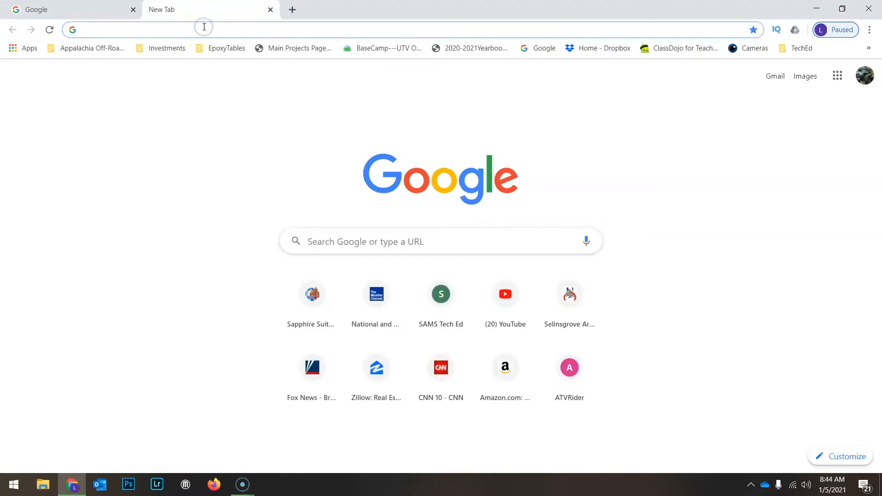
{"action": "type", "text": "laun"}
{"action": "key", "text": "Return"}
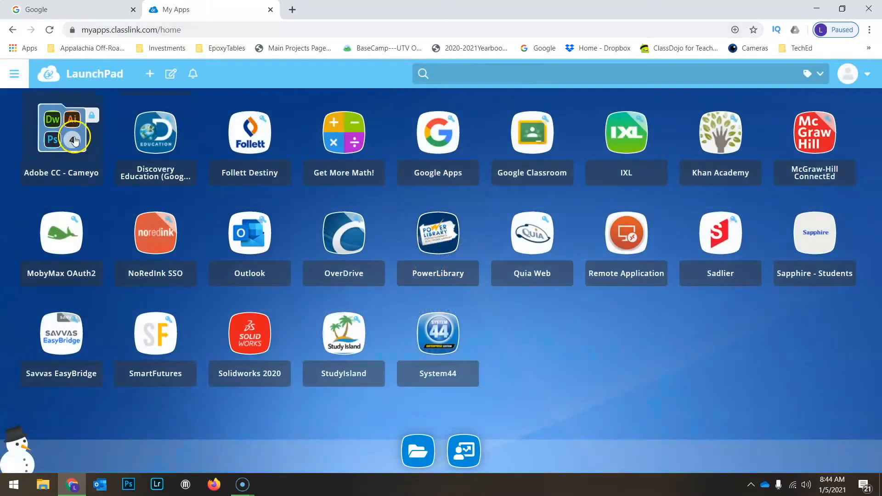
Open the Adobe CC - Cameyo folder and launch Adobe Photoshop 2020.
{"action": "left_click", "coordinate": [65, 135]}
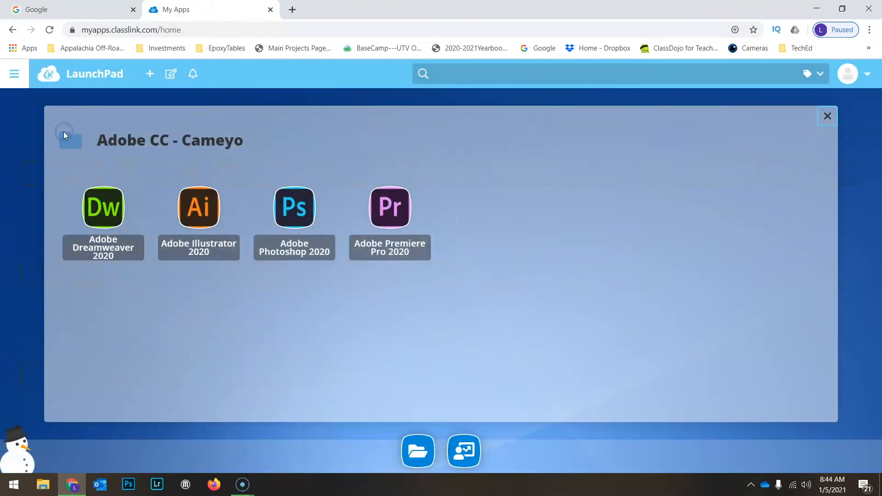
{"action": "left_click", "coordinate": [283, 207]}
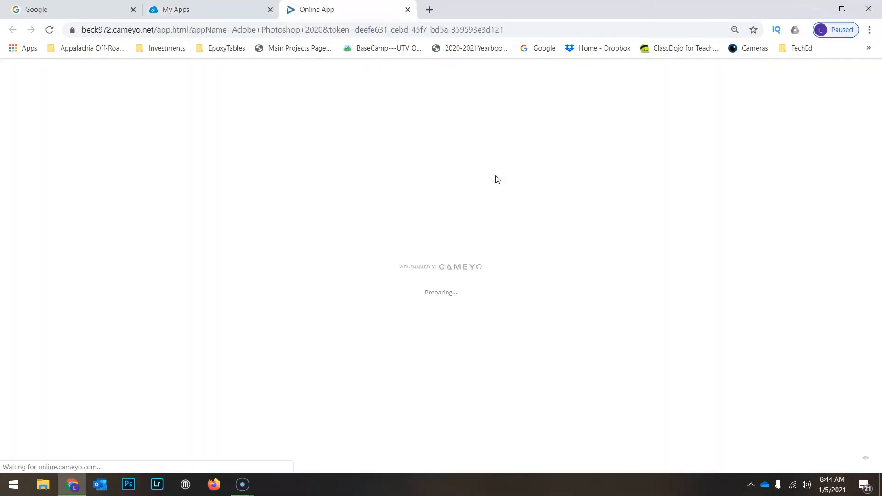
{"action": "left_click", "coordinate": [496, 186]}
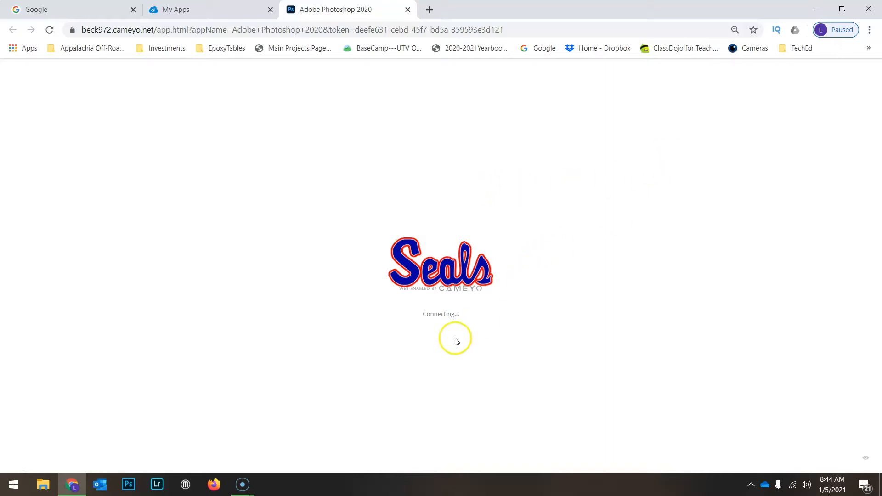
Check Chrome's options menu without changes while Photoshop loads in the Cameyo tab.
{"action": "left_click", "coordinate": [869, 30]}
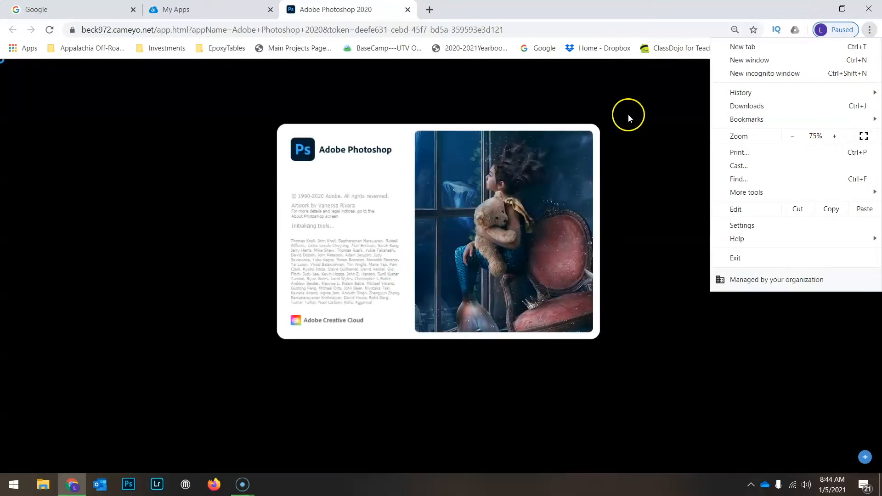
{"action": "left_click", "coordinate": [629, 116]}
{"action": "left_click", "coordinate": [706, 79]}
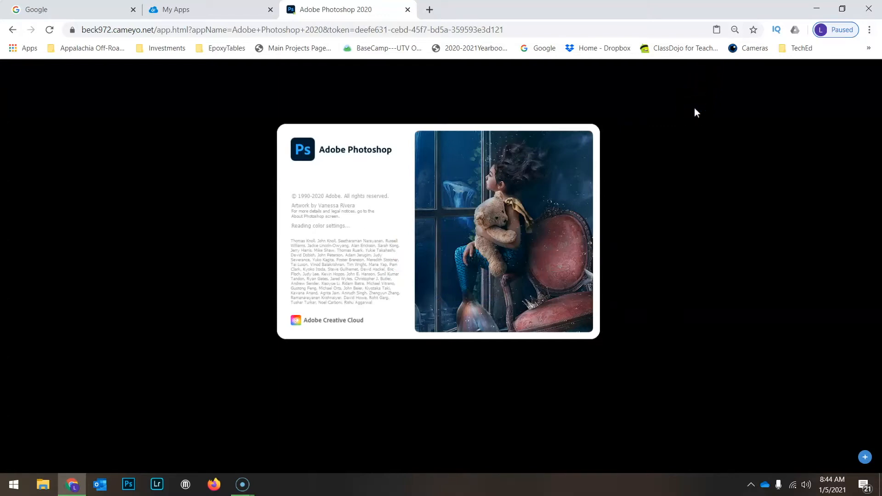
Wait on the Photoshop splash screen until the Adobe Sign in dialog appears.
{"action": "left_click", "coordinate": [680, 144]}
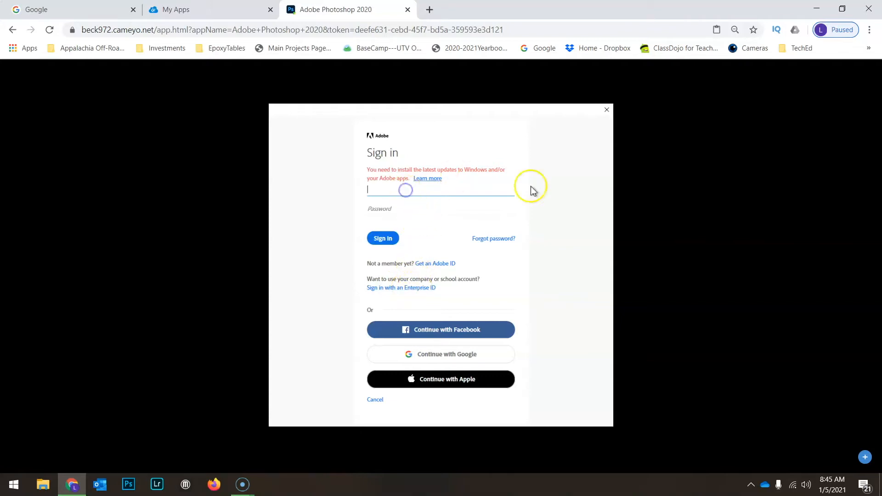
Enter the school e-mail in the Adobe sign-in form, correcting a typo, and continue to Google sign-in.
{"action": "type", "text": "ls"}
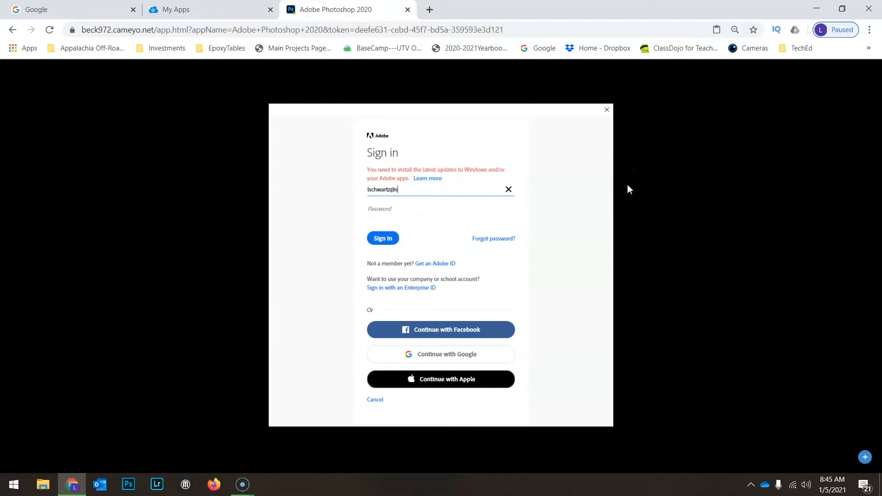
{"action": "type", "text": "ch"}
{"action": "key", "text": "BackSpace"}
{"action": "key", "text": "BackSpace"}
{"action": "key", "text": "BackSpace"}
{"action": "key", "text": "BackSpace"}
{"action": "type", "text": "ms"}
{"action": "key", "text": "Tab"}
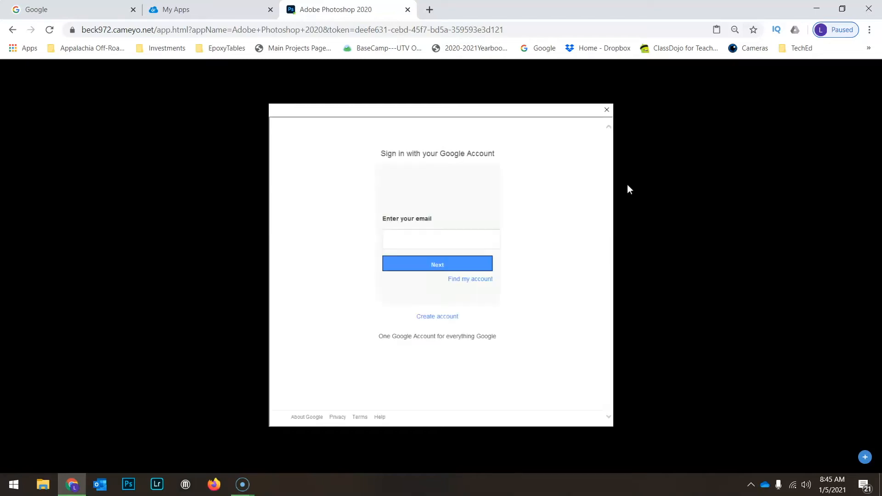
Enter the school Google account e-mail and answer the verification captcha.
{"action": "left_click", "coordinate": [442, 245]}
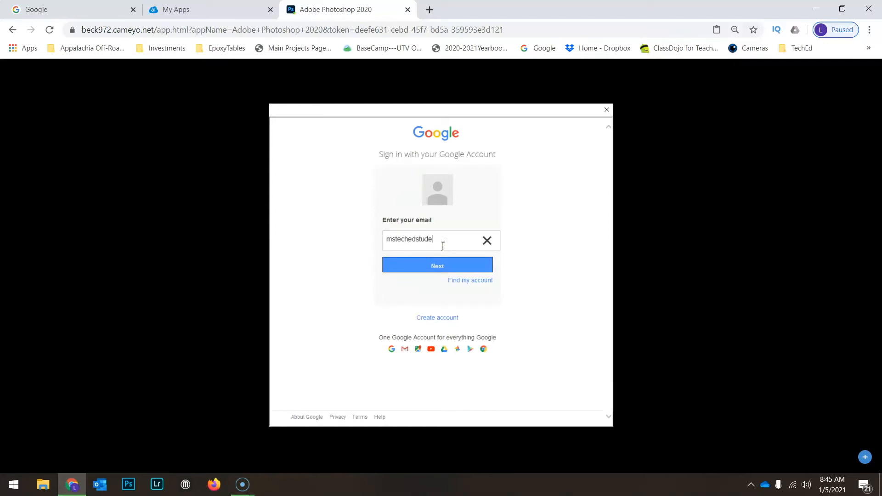
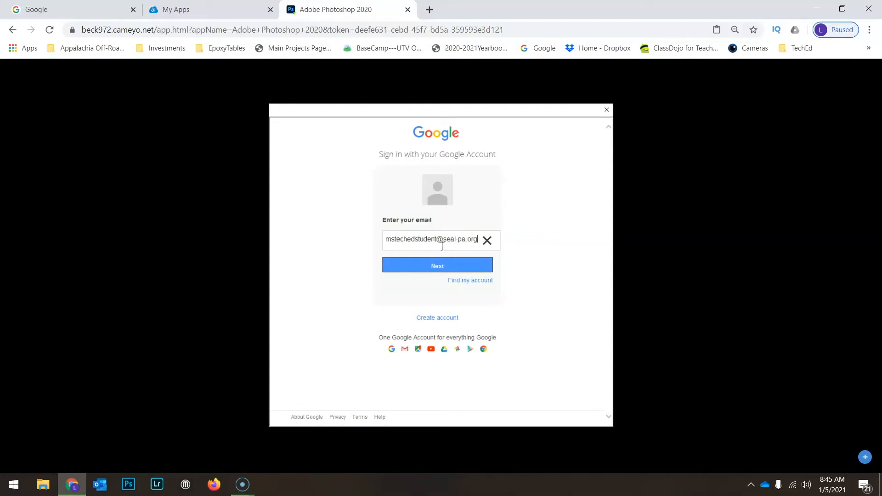
{"action": "left_click", "coordinate": [449, 262]}
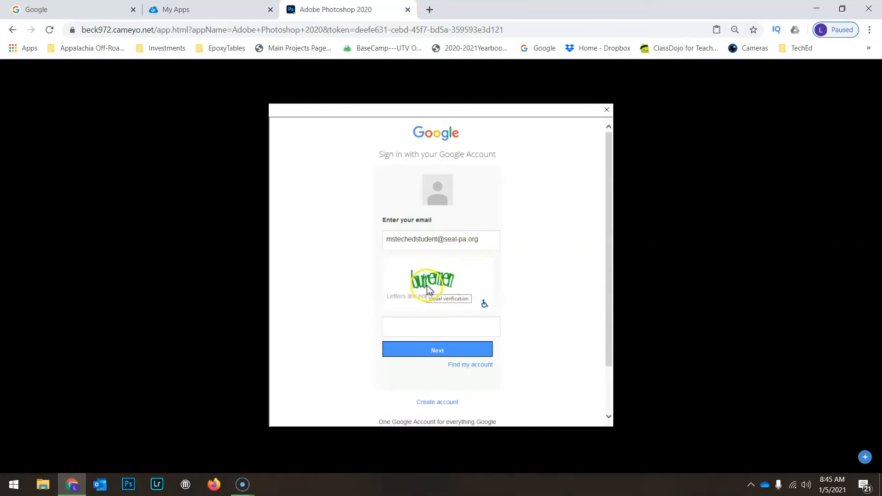
{"action": "left_click", "coordinate": [425, 322]}
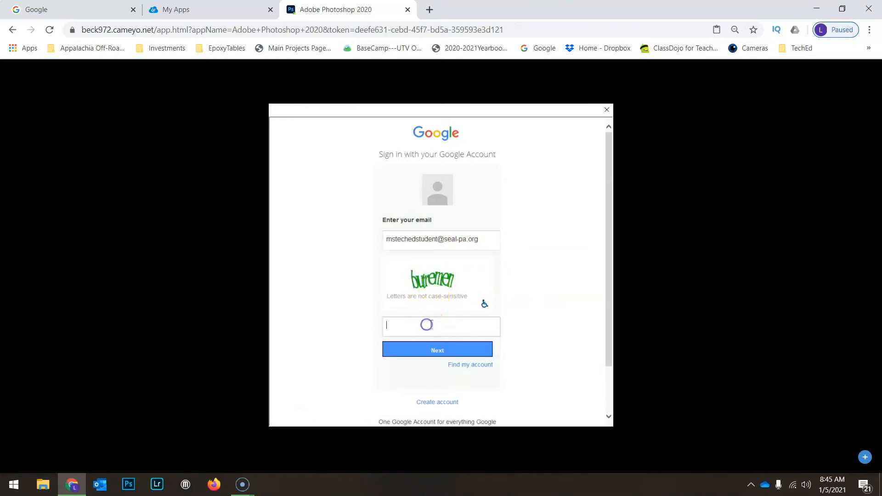
{"action": "type", "text": "butremen"}
{"action": "left_click", "coordinate": [462, 348]}
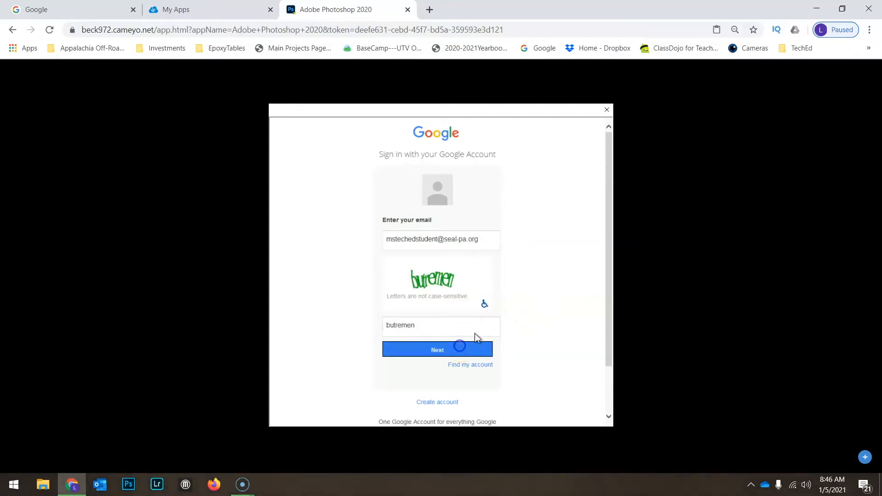
Enter the account password and sign in to reach the Photoshop Home screen.
{"action": "left_click", "coordinate": [461, 327]}
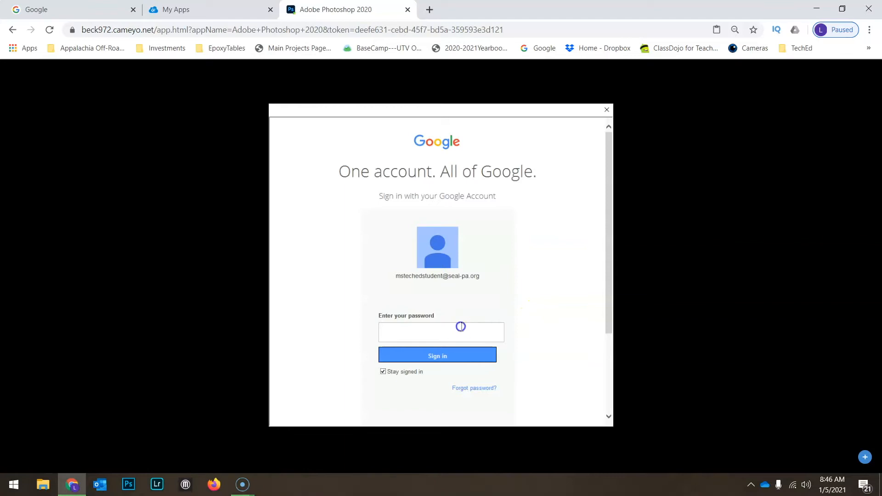
{"action": "type", "text": "•••"}
{"action": "left_click", "coordinate": [453, 354]}
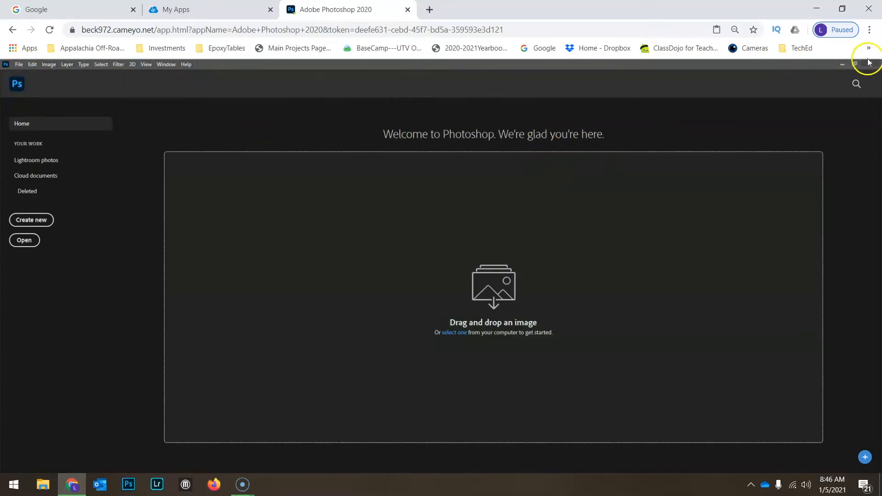
Check Chrome's options menu, then switch to the Photoshop Assignment 3 tab in Google Classroom.
{"action": "left_click", "coordinate": [870, 30]}
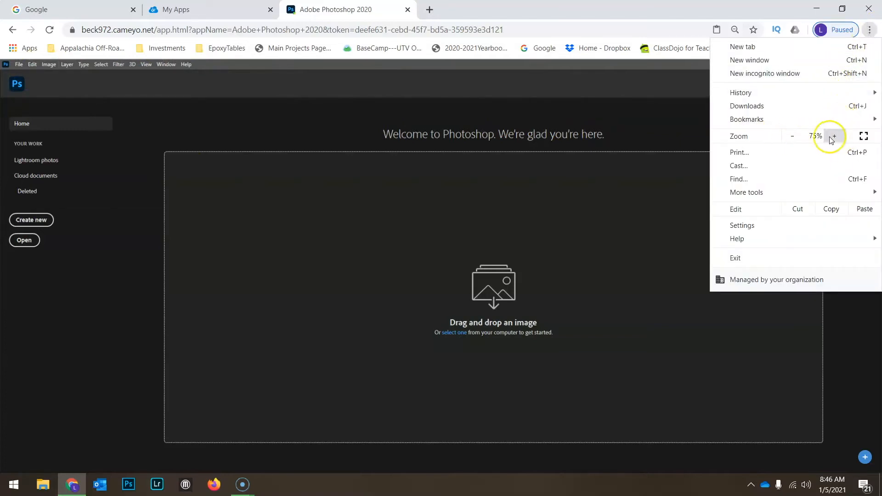
{"action": "left_click", "coordinate": [313, 125]}
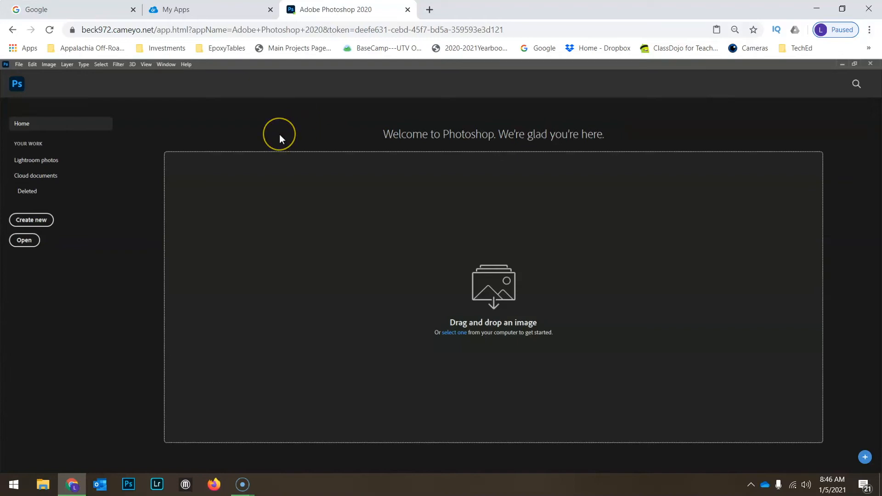
{"action": "left_click", "coordinate": [20, 480]}
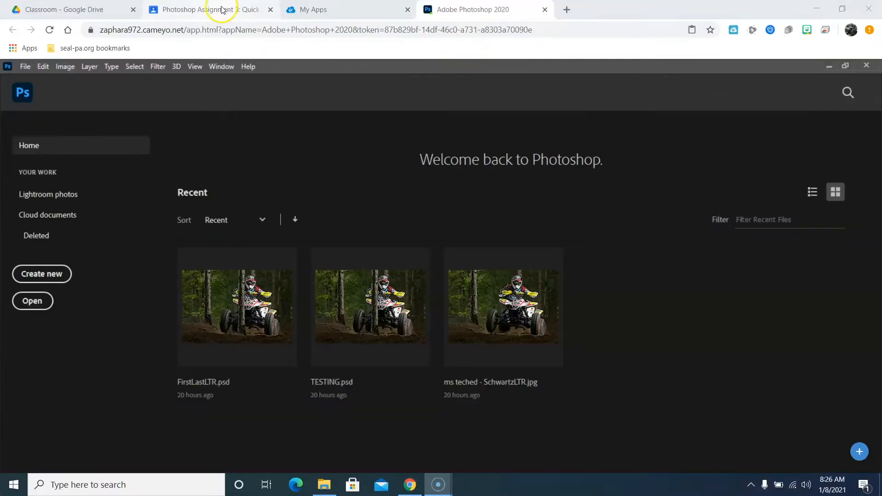
{"action": "left_click", "coordinate": [223, 9]}
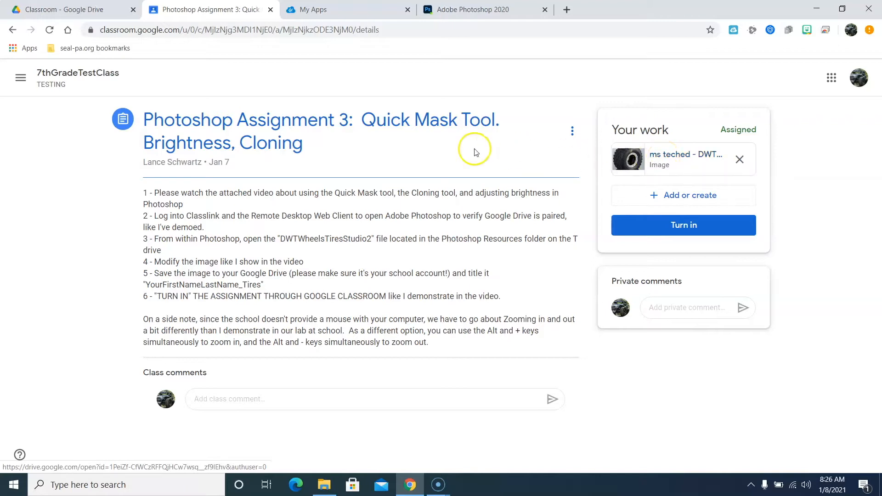
Open DWTWheelsTiresStudio2.jpg from My GDrive > Classroom > 7thGradeTestClass TESTING in Photoshop.
{"action": "left_click", "coordinate": [467, 13]}
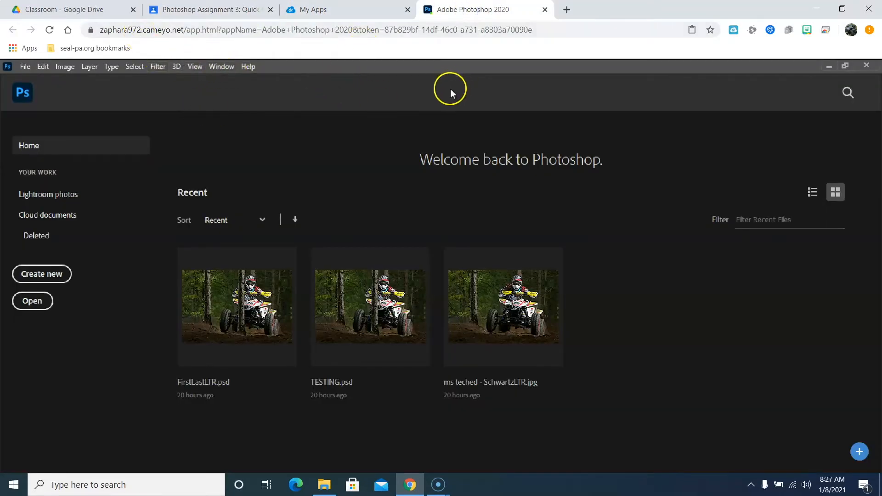
{"action": "left_click", "coordinate": [23, 69]}
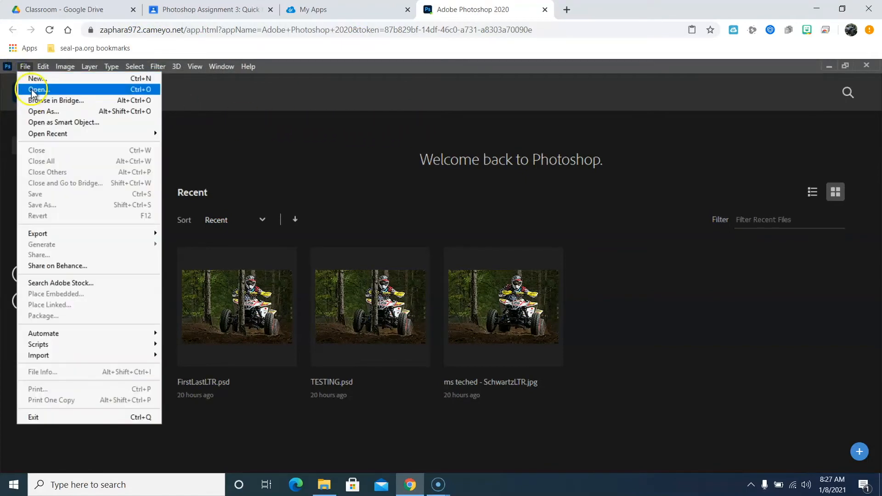
{"action": "left_click", "coordinate": [291, 99]}
{"action": "left_click", "coordinate": [34, 302]}
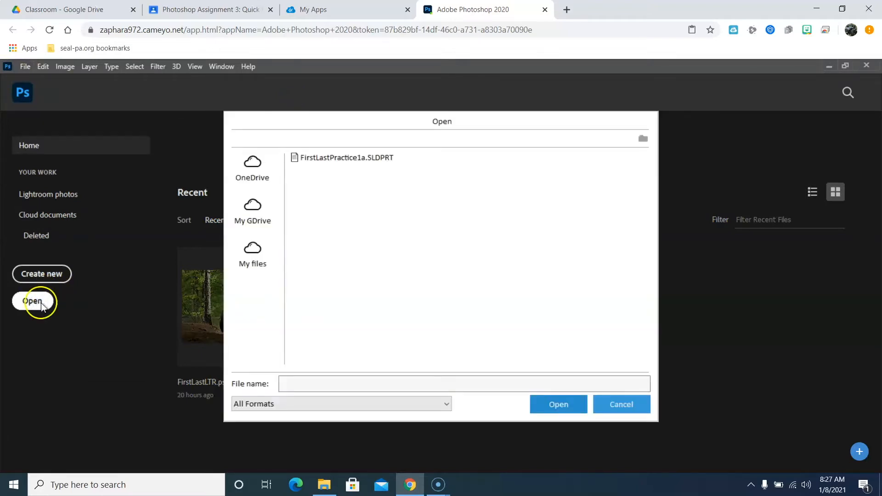
{"action": "left_click", "coordinate": [251, 211]}
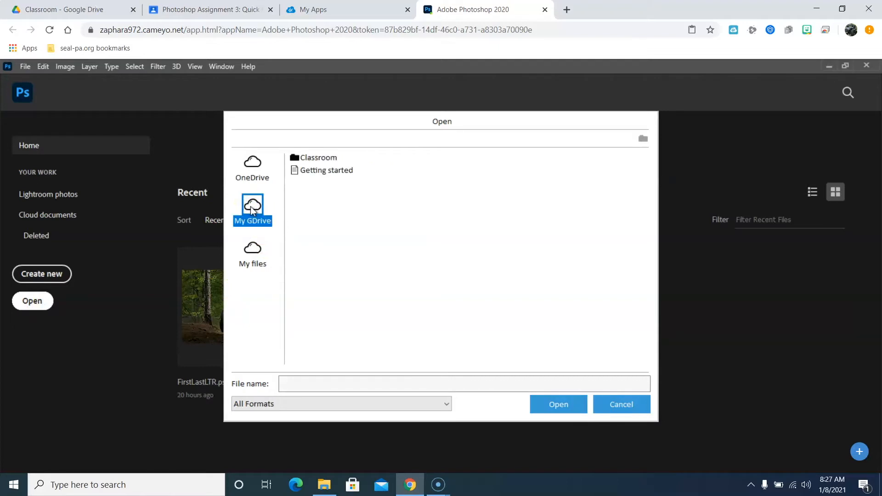
{"action": "double_click", "coordinate": [305, 159]}
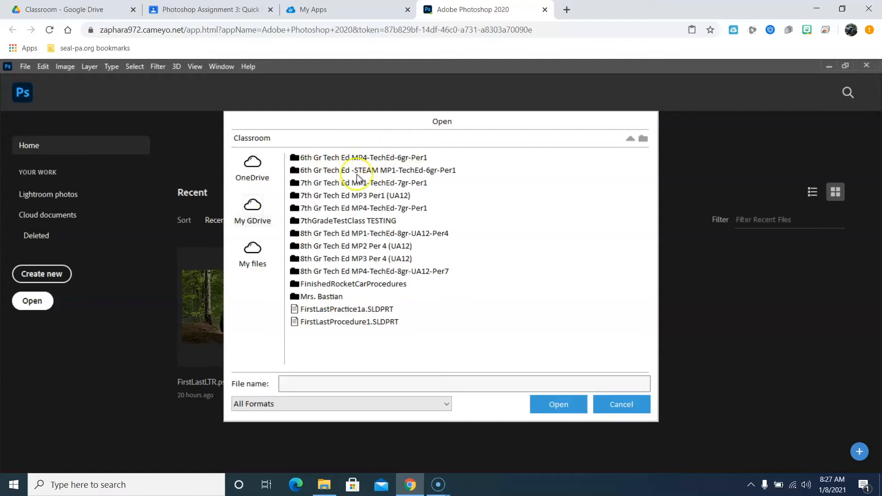
{"action": "double_click", "coordinate": [331, 221]}
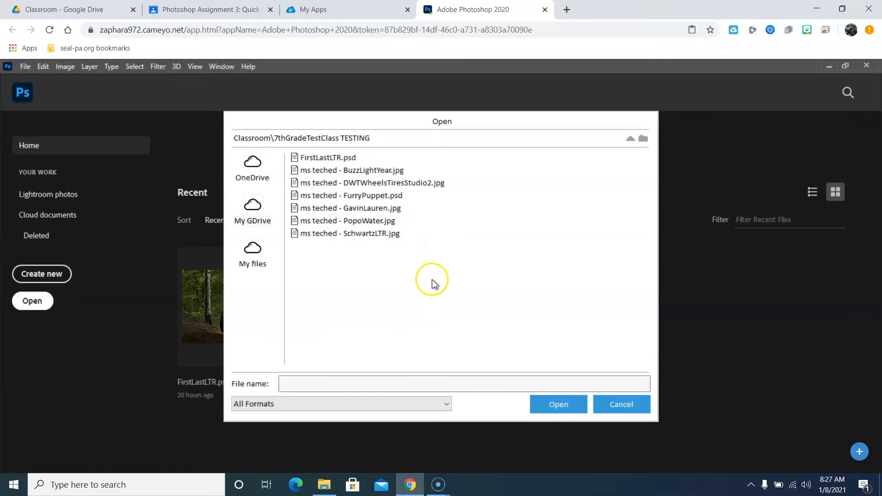
{"action": "left_click", "coordinate": [201, 9]}
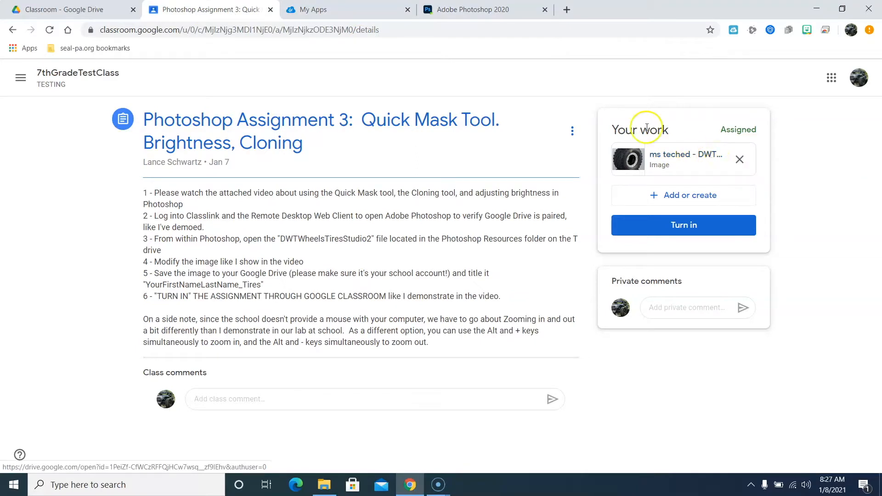
{"action": "left_click", "coordinate": [468, 9]}
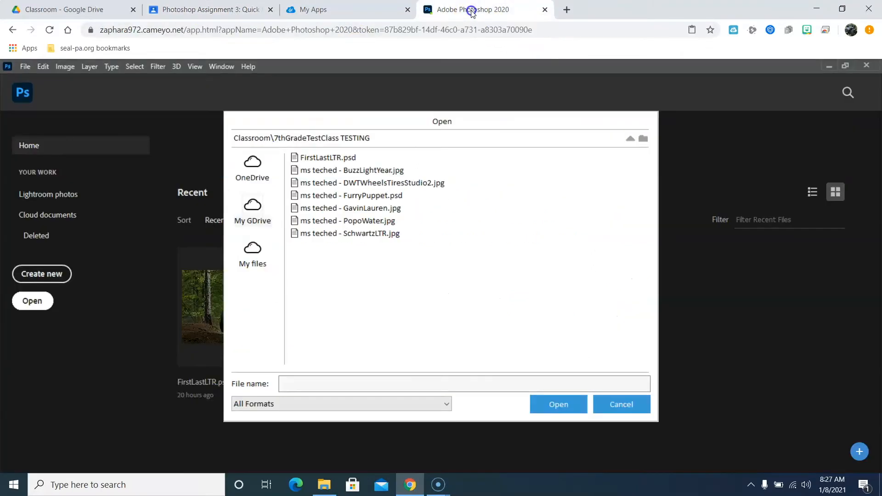
{"action": "double_click", "coordinate": [360, 183]}
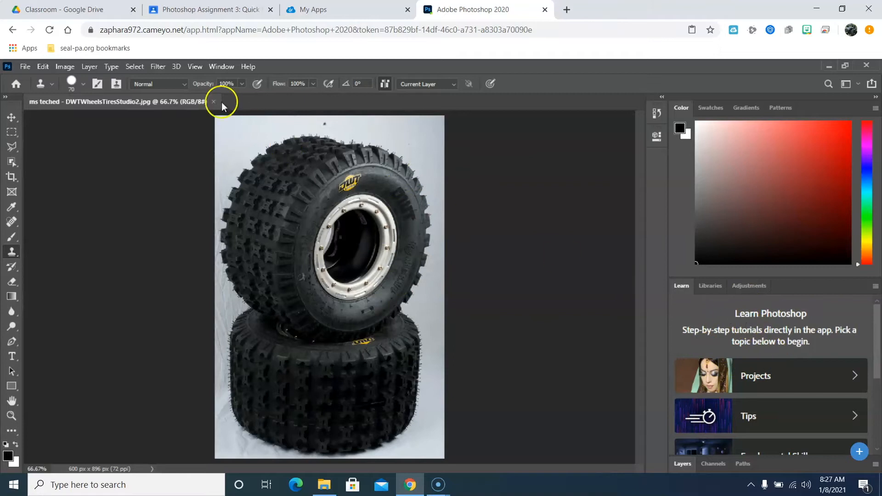
Restore the Layers panel and turn on Zoom with Scroll Wheel in Preferences > Tools.
{"action": "left_click", "coordinate": [216, 67]}
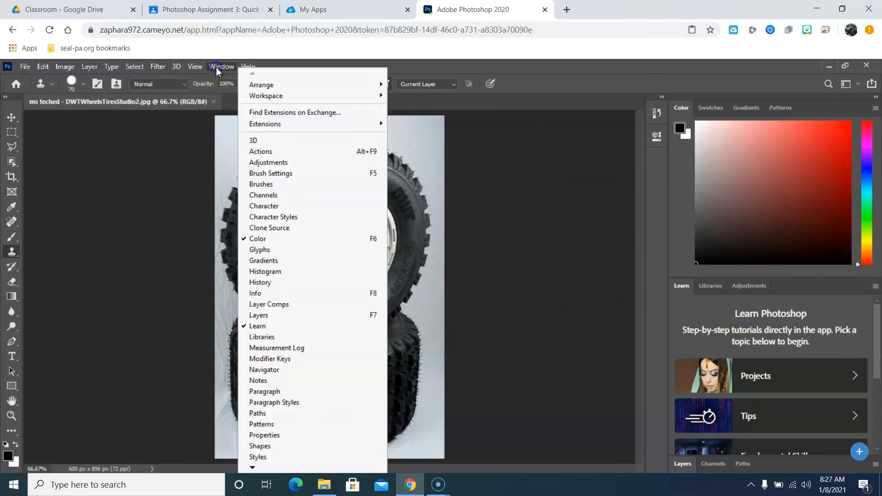
{"action": "left_click", "coordinate": [288, 315]}
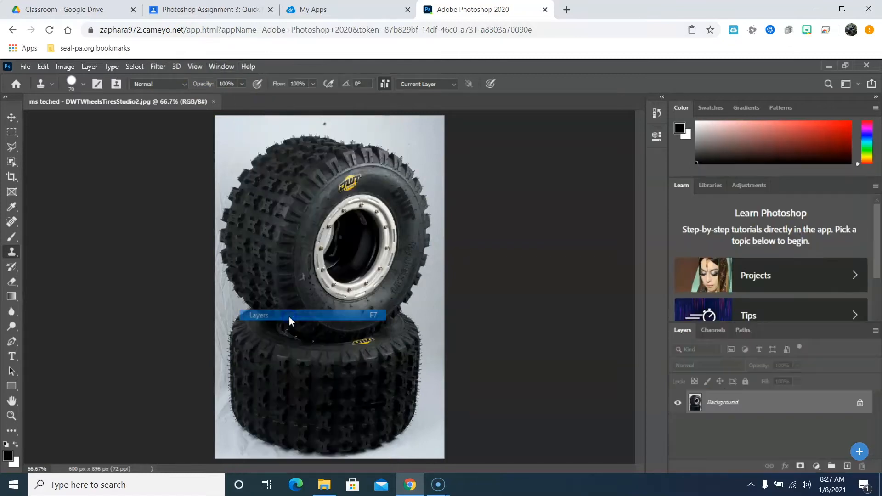
{"action": "left_click", "coordinate": [38, 65]}
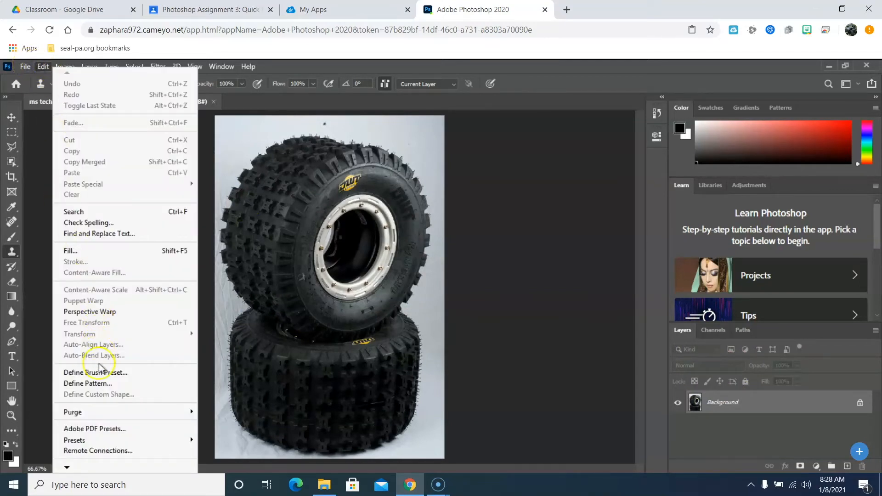
{"action": "left_click", "coordinate": [67, 466]}
{"action": "left_click", "coordinate": [66, 466]}
{"action": "left_click", "coordinate": [66, 466]}
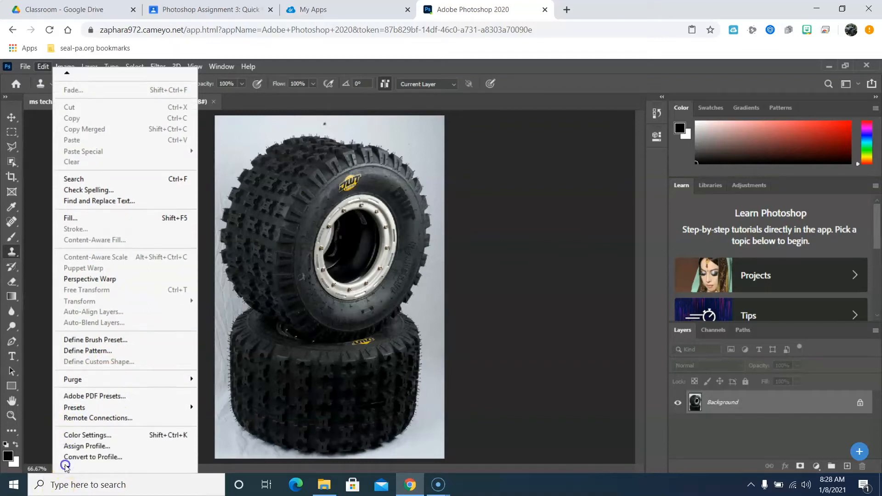
{"action": "left_click", "coordinate": [66, 466]}
{"action": "left_click", "coordinate": [66, 466]}
{"action": "left_click", "coordinate": [65, 467]}
{"action": "left_click", "coordinate": [65, 466]}
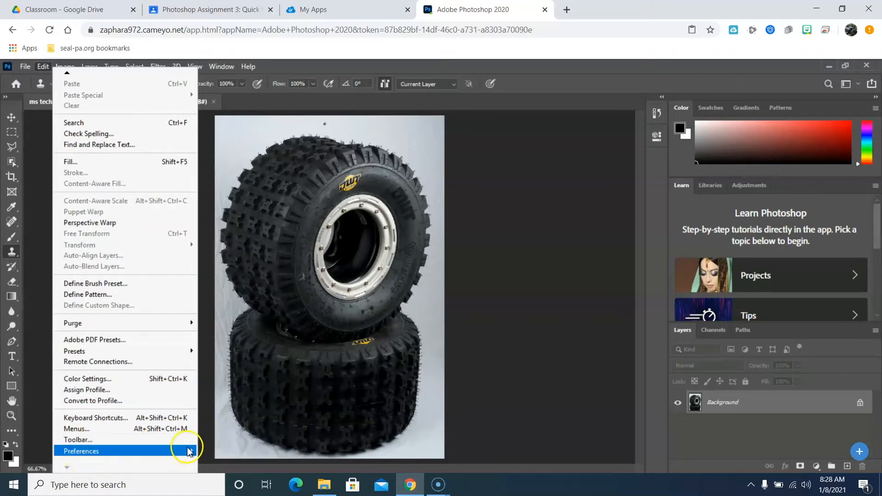
{"action": "mouse_move", "coordinate": [188, 452]}
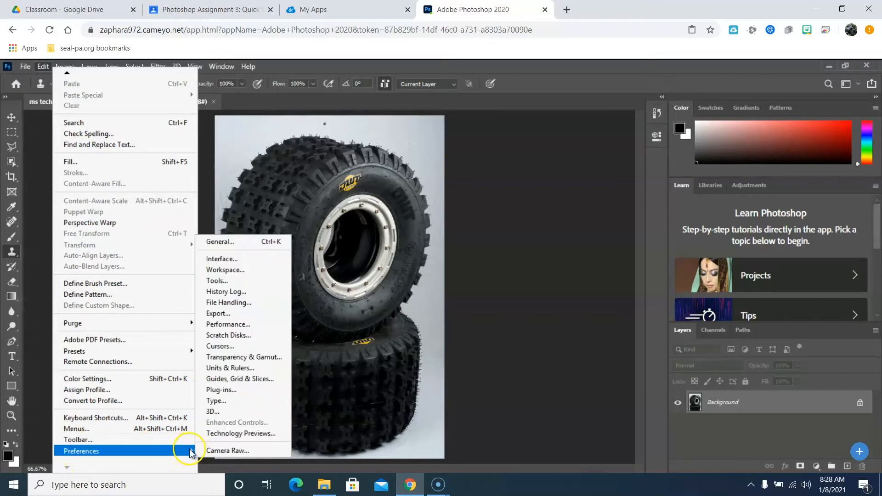
{"action": "left_click", "coordinate": [237, 284]}
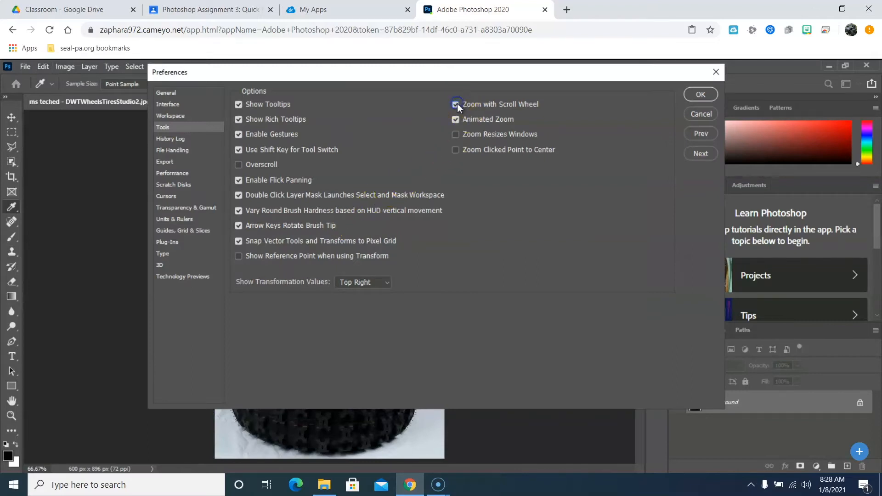
{"action": "left_click", "coordinate": [688, 91]}
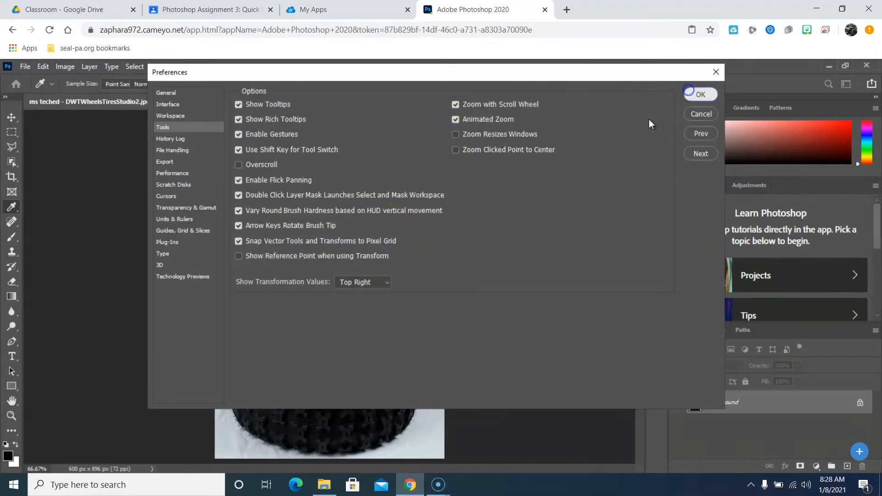
Test zooming the tire photo in and out with the scroll wheel.
{"action": "key", "text": "s"}
{"action": "scroll", "coordinate": [336, 276], "scroll_direction": "up", "scroll_amount": 1}
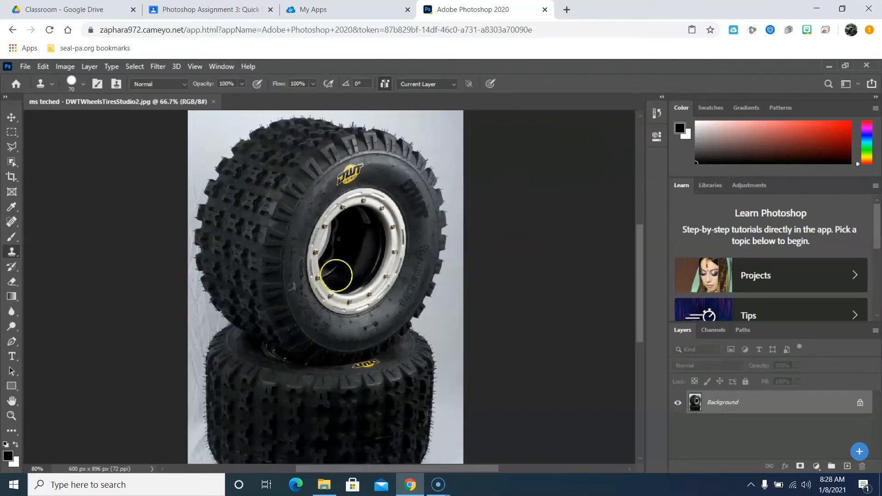
{"action": "scroll", "coordinate": [336, 276], "scroll_direction": "up", "scroll_amount": 10}
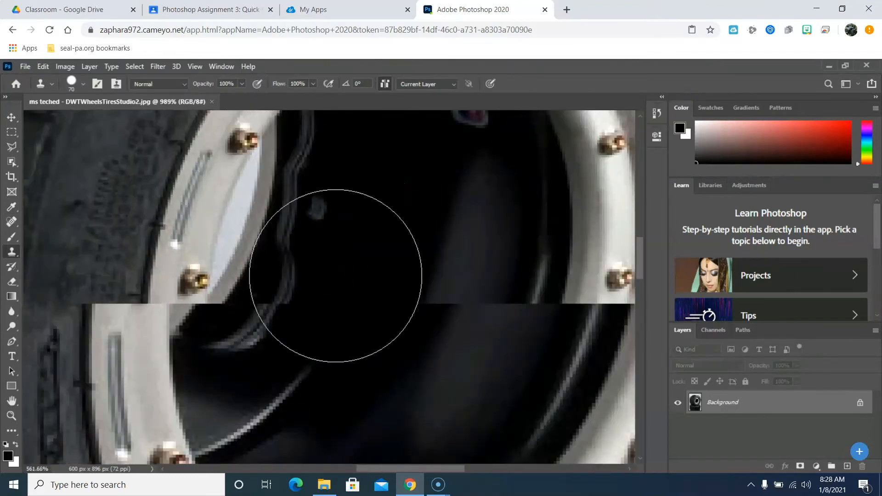
{"action": "scroll", "coordinate": [336, 276], "scroll_direction": "down", "scroll_amount": 16}
{"action": "left_click", "coordinate": [337, 290]}
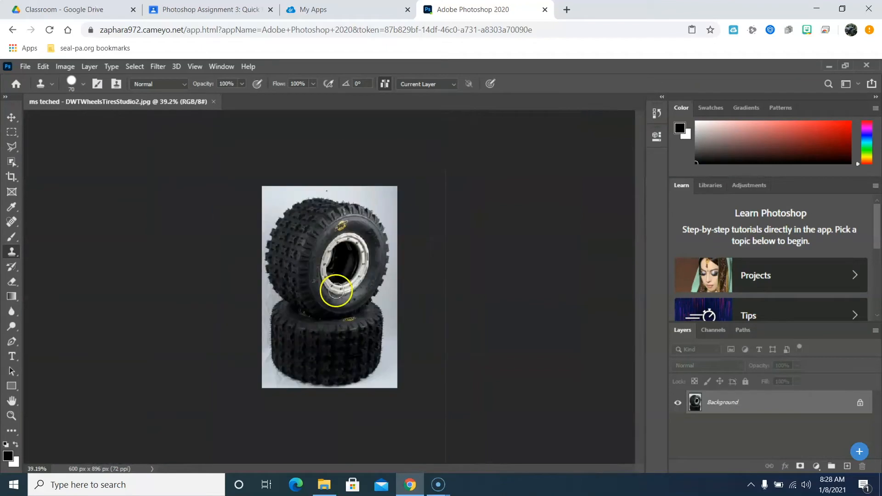
{"action": "scroll", "coordinate": [336, 290], "scroll_direction": "up", "scroll_amount": 3}
{"action": "scroll", "coordinate": [415, 262], "scroll_direction": "down", "scroll_amount": 2}
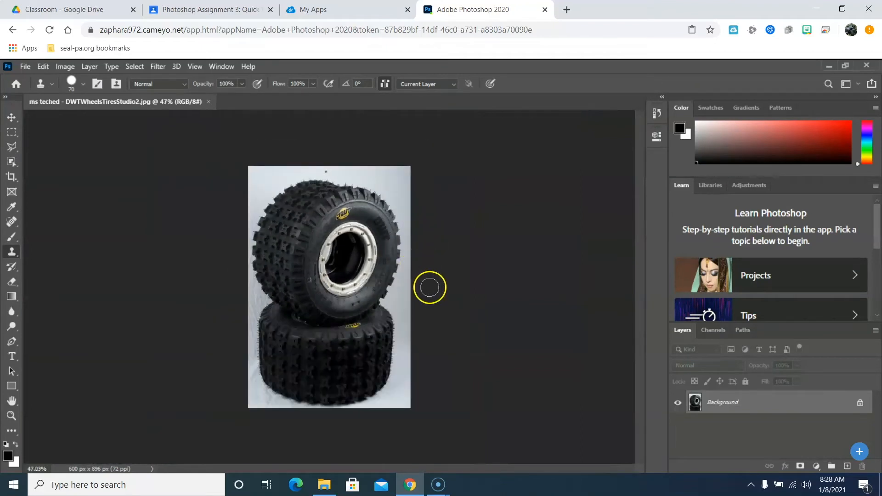
{"action": "scroll", "coordinate": [429, 289], "scroll_direction": "up", "scroll_amount": 1}
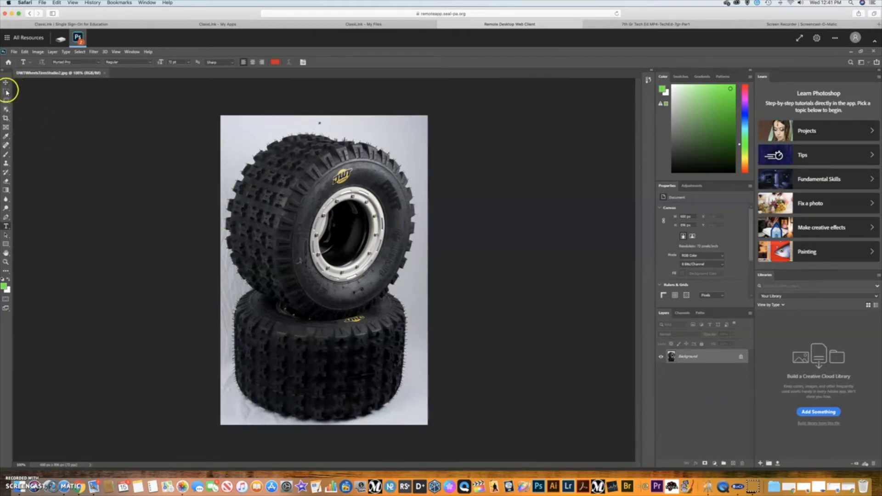
Try the Object Selection, Crop and Frame tools, then open the Object Selection tool's flyout.
{"action": "left_click", "coordinate": [7, 111]}
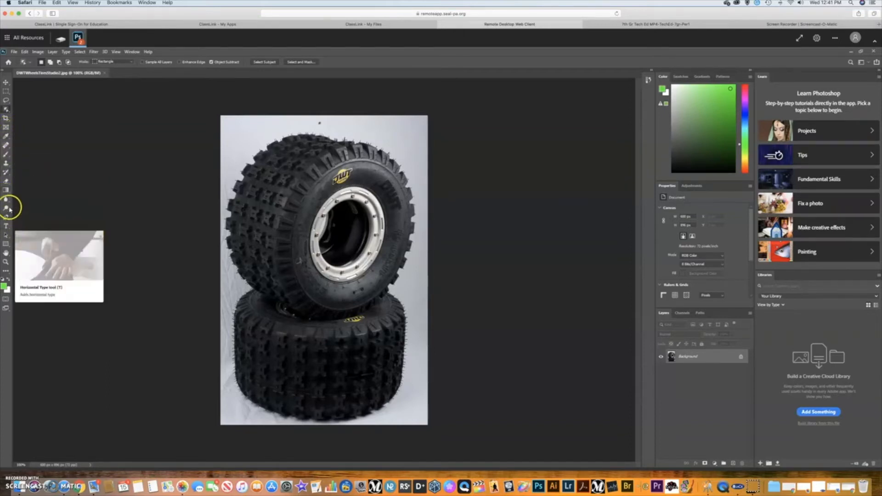
{"action": "left_click", "coordinate": [6, 118]}
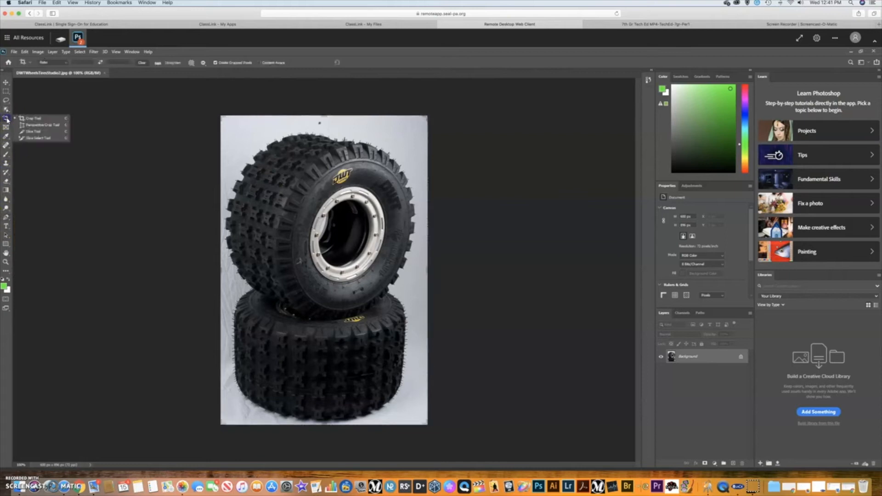
{"action": "left_click", "coordinate": [7, 128]}
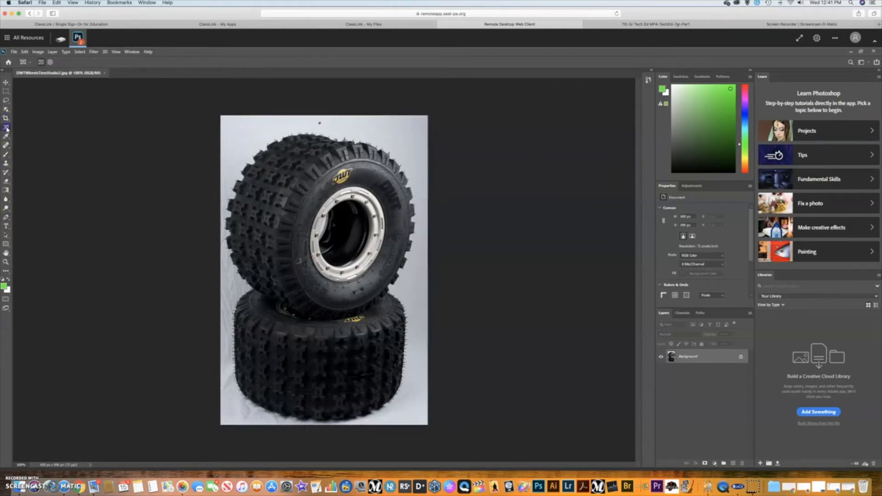
{"action": "left_click", "coordinate": [6, 110]}
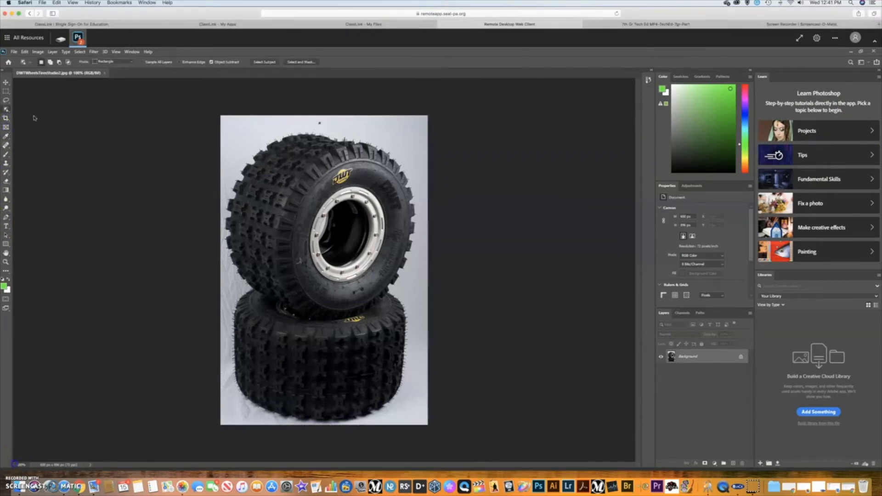
{"action": "left_click", "coordinate": [6, 110]}
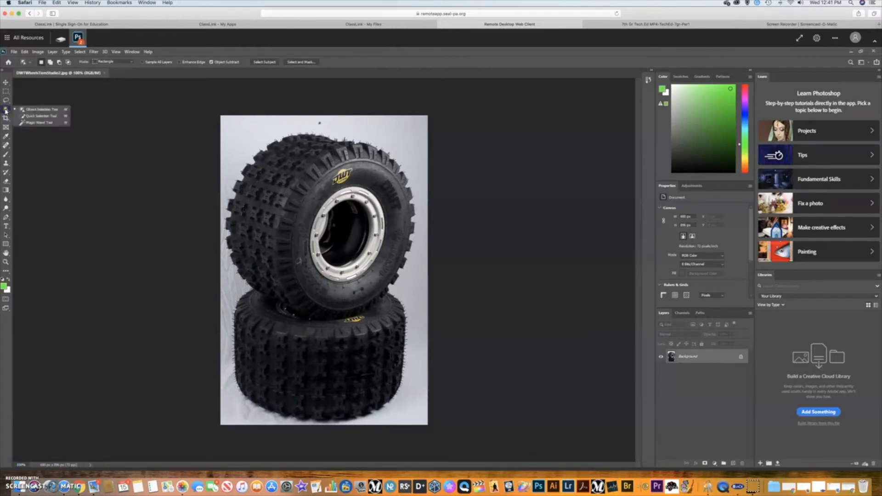
Pick the Magic Wand and select the white background around the tires.
{"action": "left_click", "coordinate": [40, 123]}
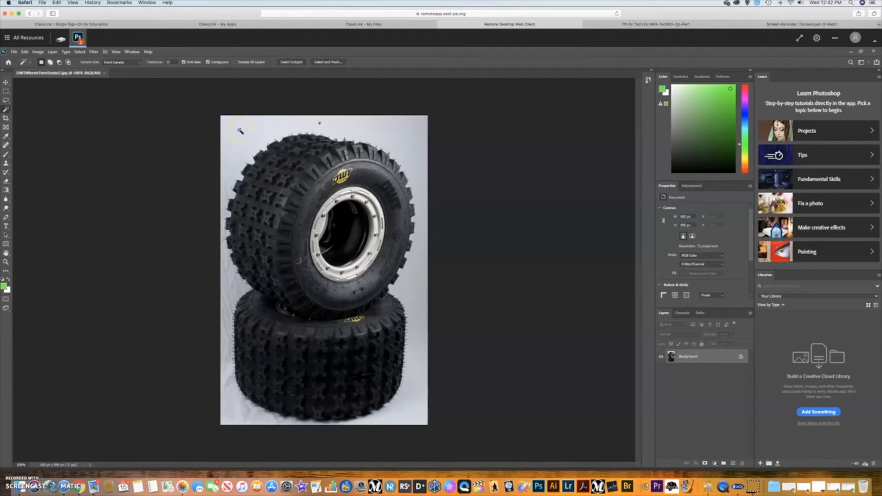
{"action": "left_click", "coordinate": [240, 130]}
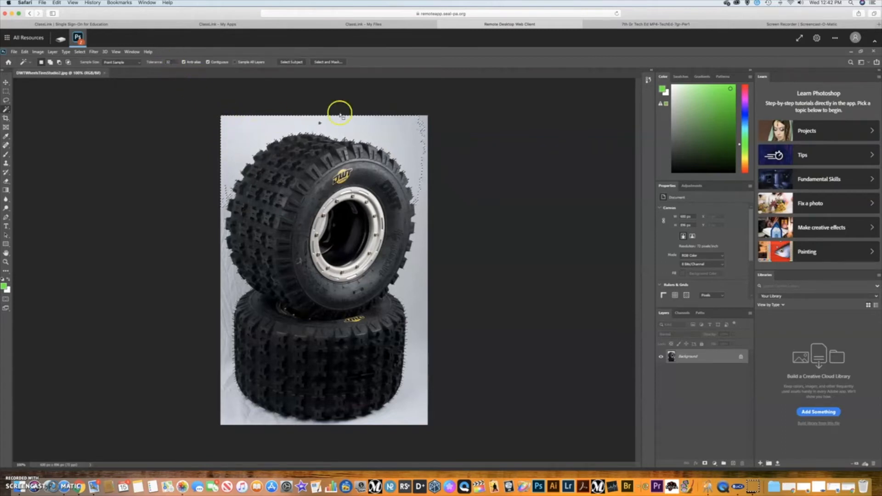
{"action": "left_click", "coordinate": [426, 245]}
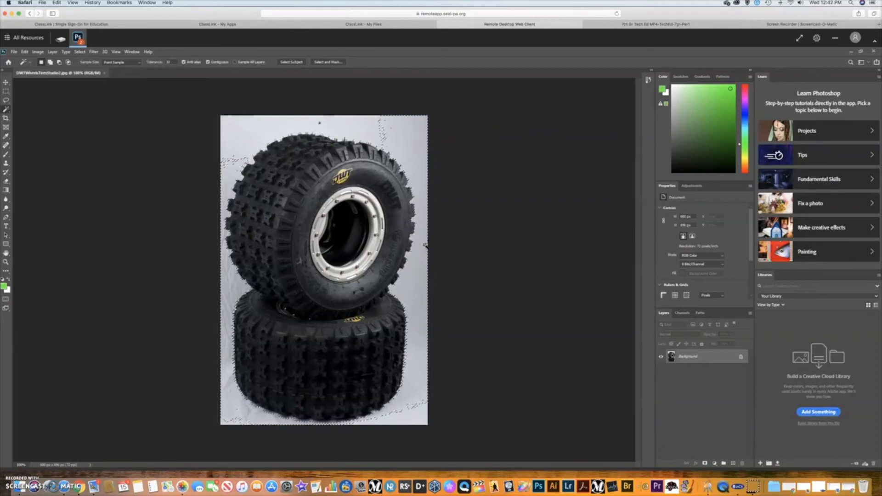
{"action": "left_click", "coordinate": [287, 132]}
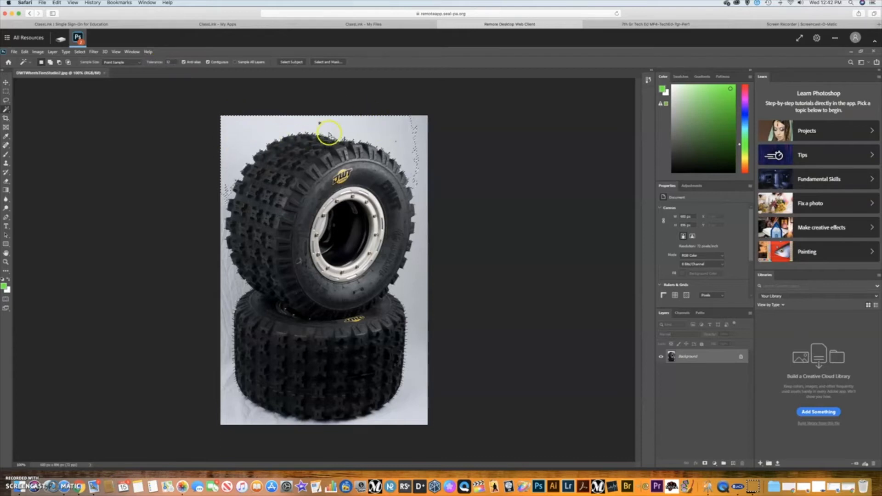
Raise Tolerance to 100, reselect the background, and zoom in to inspect the selection edge.
{"action": "left_click", "coordinate": [169, 62]}
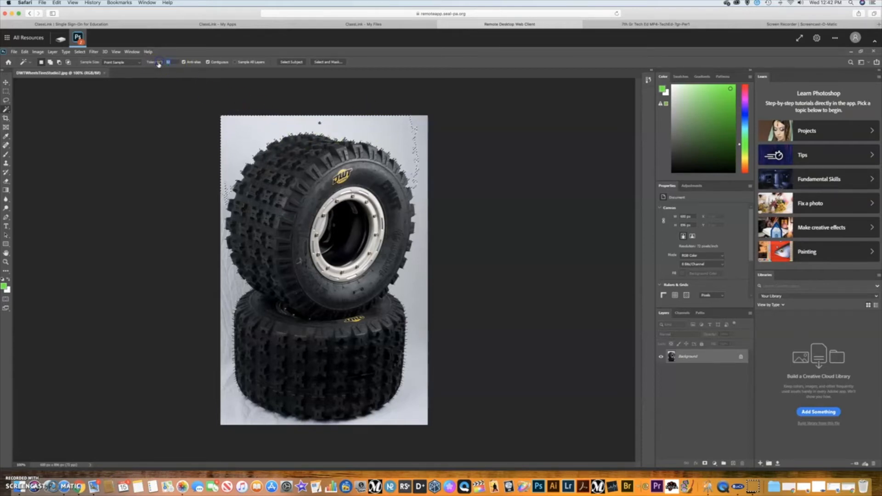
{"action": "left_click_drag", "start_coordinate": [158, 63], "coordinate": [176, 67]}
{"action": "left_click", "coordinate": [244, 131]}
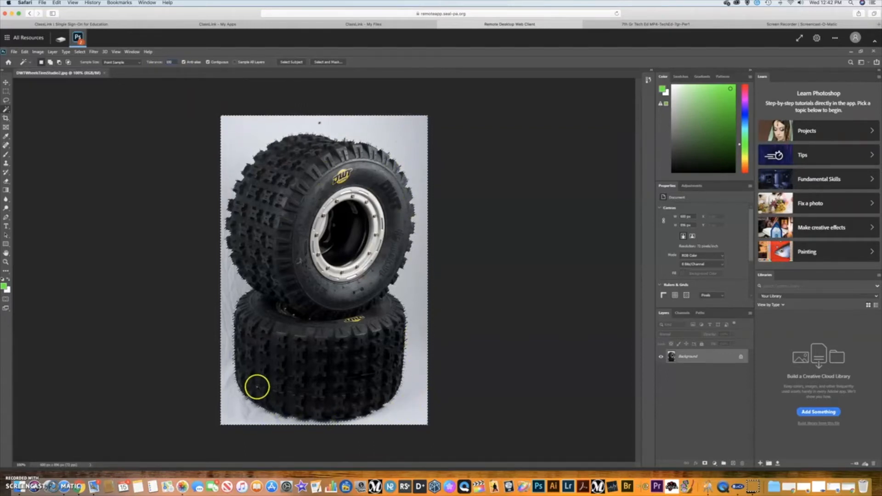
{"action": "key", "text": "ctrl+plus"}
{"action": "key", "text": "ctrl+plus"}
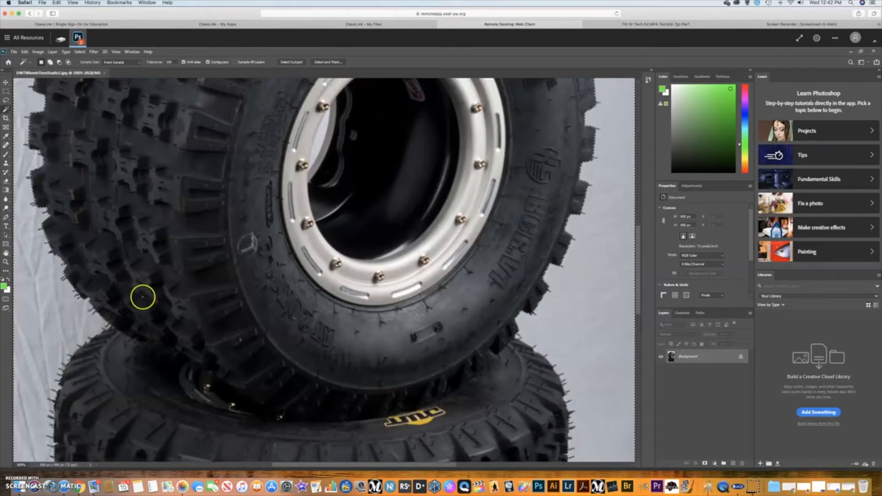
{"action": "key", "text": "ctrl+0"}
{"action": "key", "text": "ctrl+plus"}
{"action": "key", "text": "ctrl+plus"}
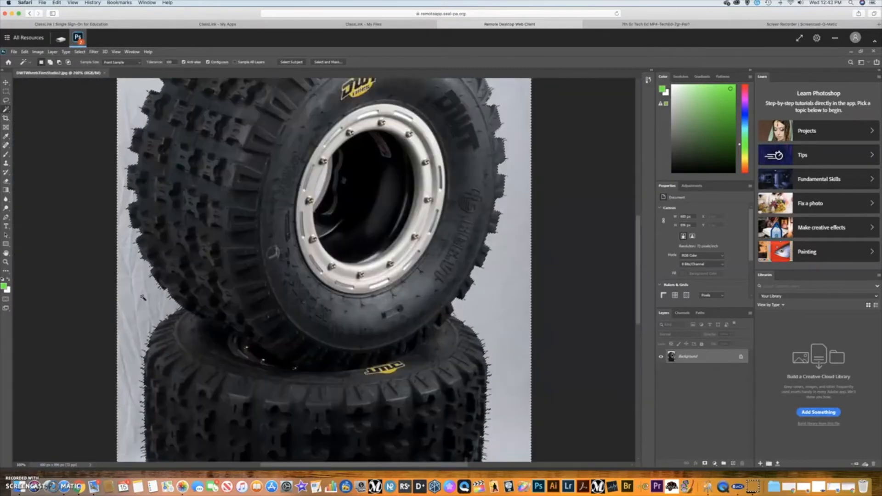
Set the Magic Wand tolerance to 10 and reselect the white background.
{"action": "key", "text": "ctrl+minus"}
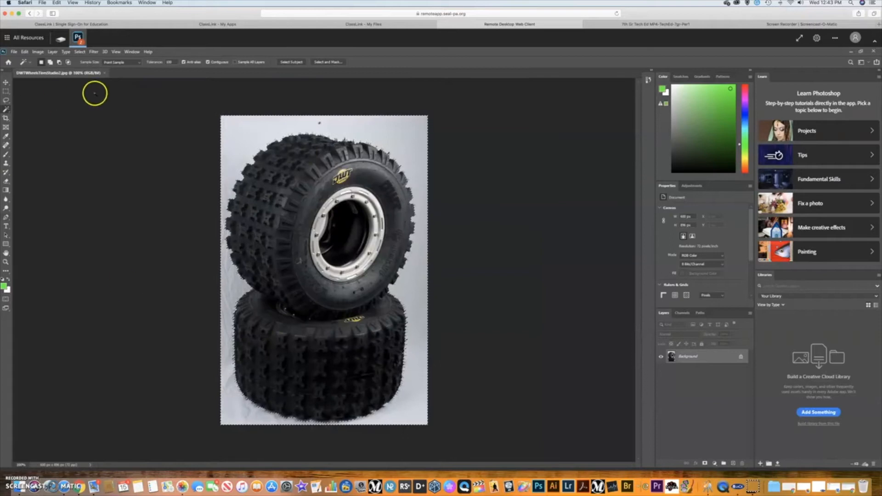
{"action": "left_click_drag", "start_coordinate": [172, 62], "coordinate": [157, 62]}
{"action": "type", "text": "10"}
{"action": "left_click", "coordinate": [234, 127]}
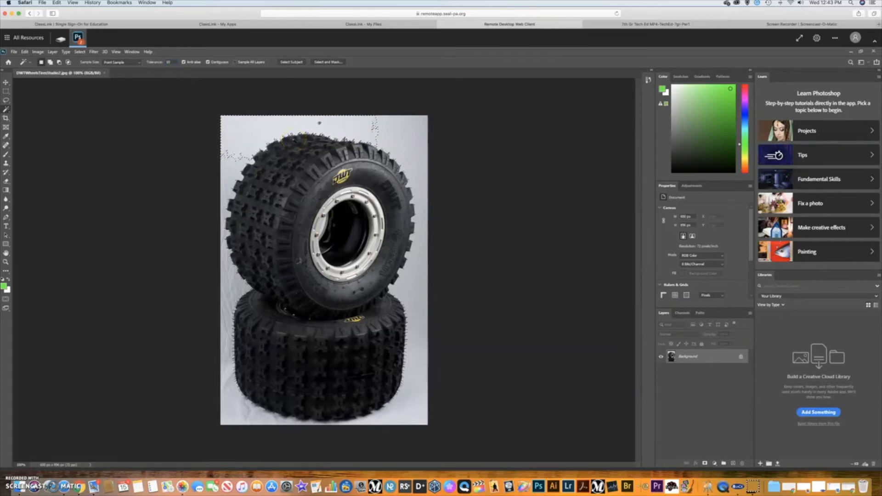
Zoom in and select the light background above the tire.
{"action": "key", "text": "ctrl+plus"}
{"action": "key", "text": "ctrl+plus"}
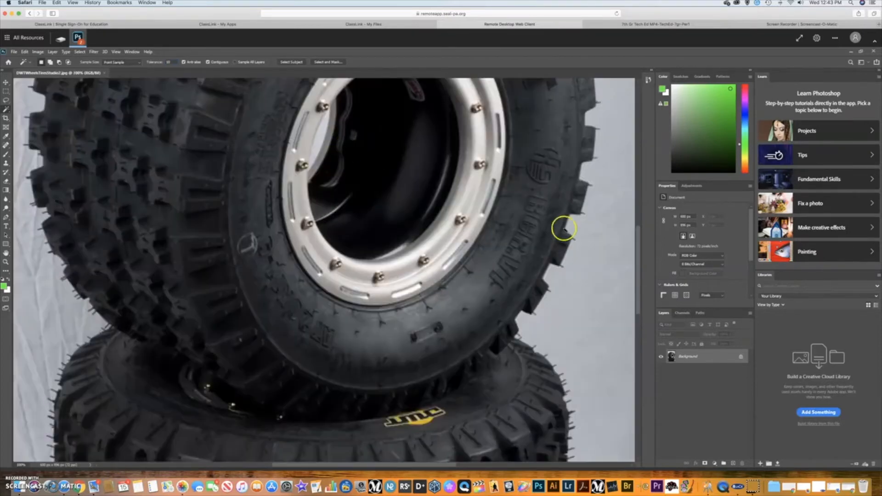
{"action": "left_click_drag", "start_coordinate": [640, 255], "coordinate": [641, 208]}
{"action": "left_click_drag", "start_coordinate": [639, 176], "coordinate": [639, 128]}
{"action": "left_click", "coordinate": [175, 305]}
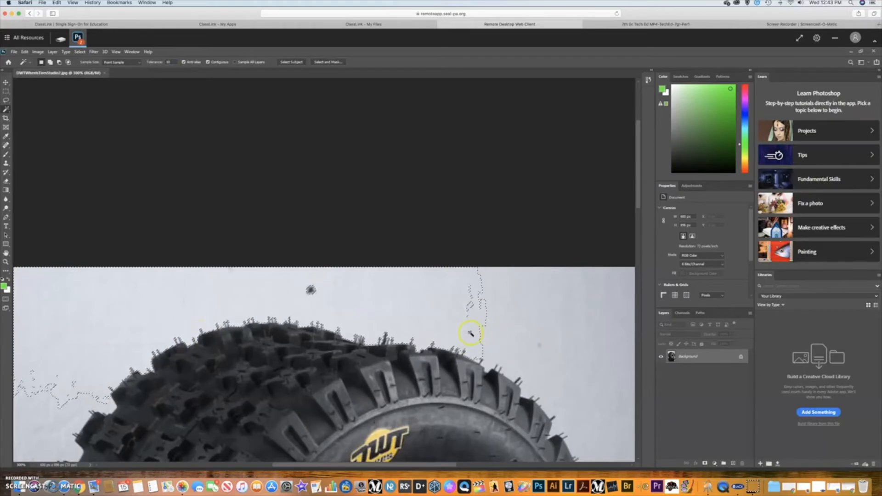
{"action": "left_click_drag", "start_coordinate": [638, 191], "coordinate": [648, 261]}
{"action": "key", "text": "ctrl+minus"}
{"action": "key", "text": "ctrl+minus"}
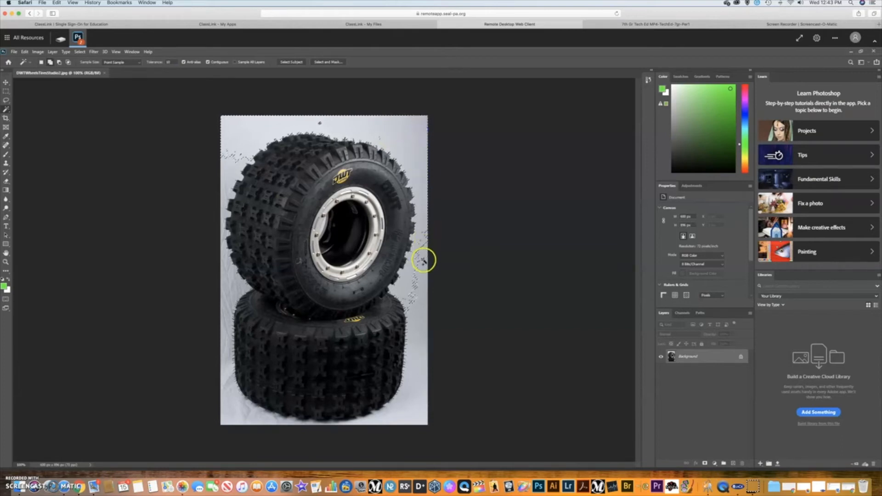
Select the background along the right edge and below the lower tire.
{"action": "left_click", "coordinate": [415, 370]}
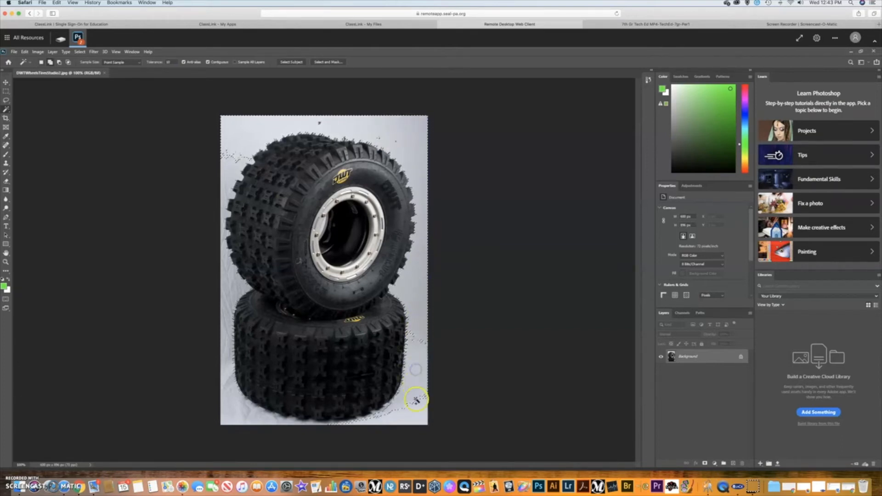
{"action": "left_click", "coordinate": [419, 356]}
{"action": "left_click", "coordinate": [413, 408]}
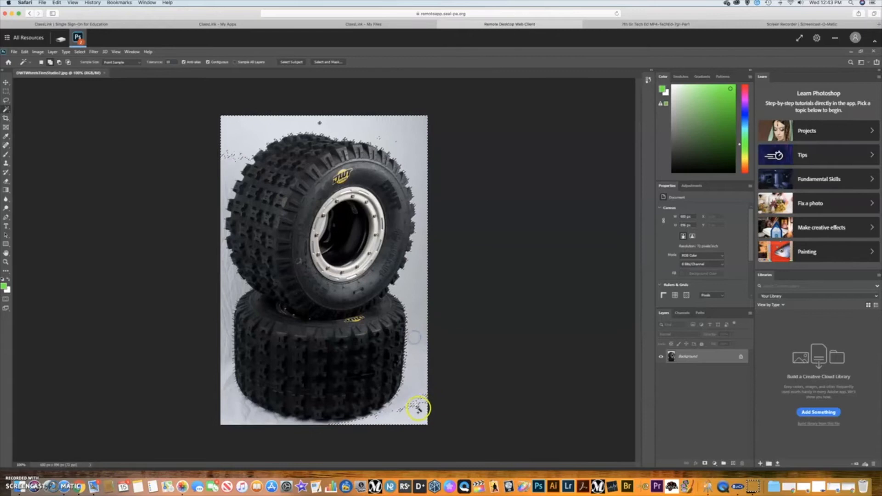
{"action": "left_click", "coordinate": [335, 421]}
{"action": "left_click", "coordinate": [317, 422]}
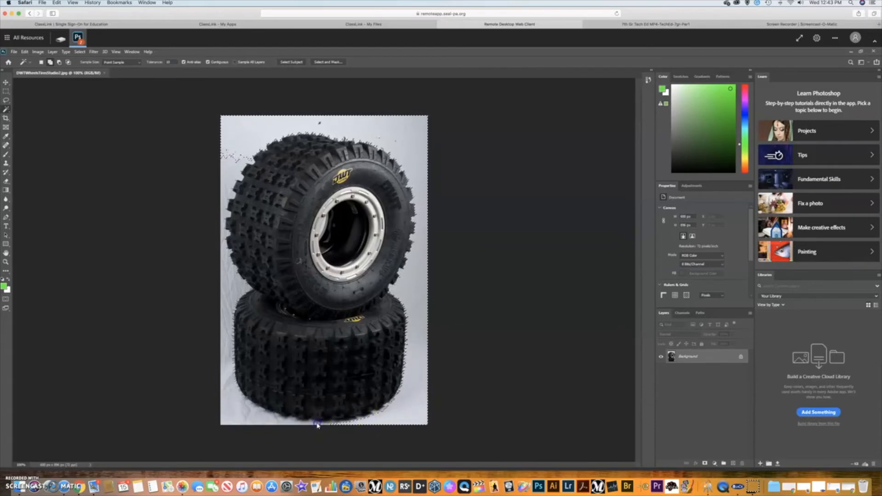
{"action": "left_click", "coordinate": [298, 423]}
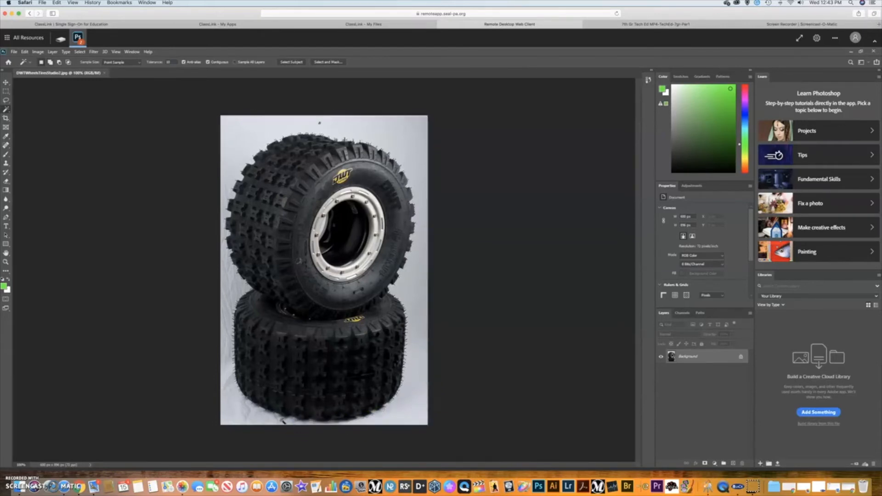
{"action": "left_click", "coordinate": [282, 421]}
Use Edit undo and redo to bring back the vanished tire background selection.
{"action": "left_click", "coordinate": [24, 52]}
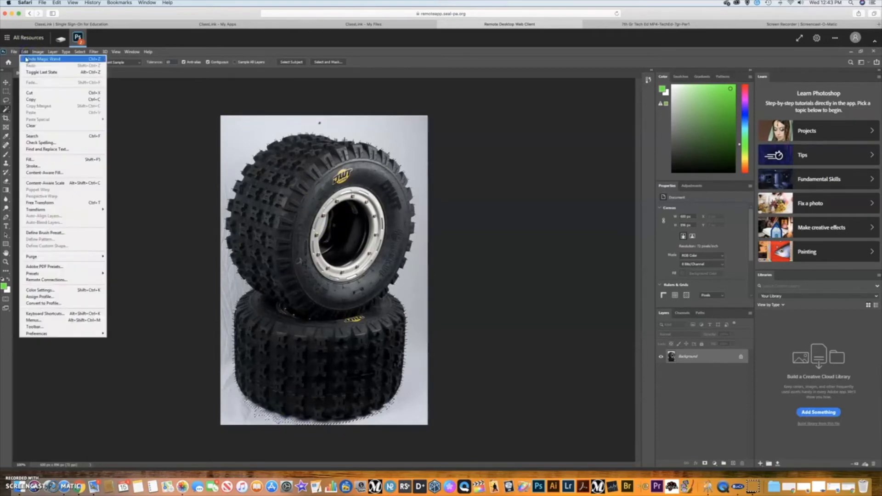
{"action": "left_click", "coordinate": [26, 58]}
{"action": "left_click", "coordinate": [25, 52]}
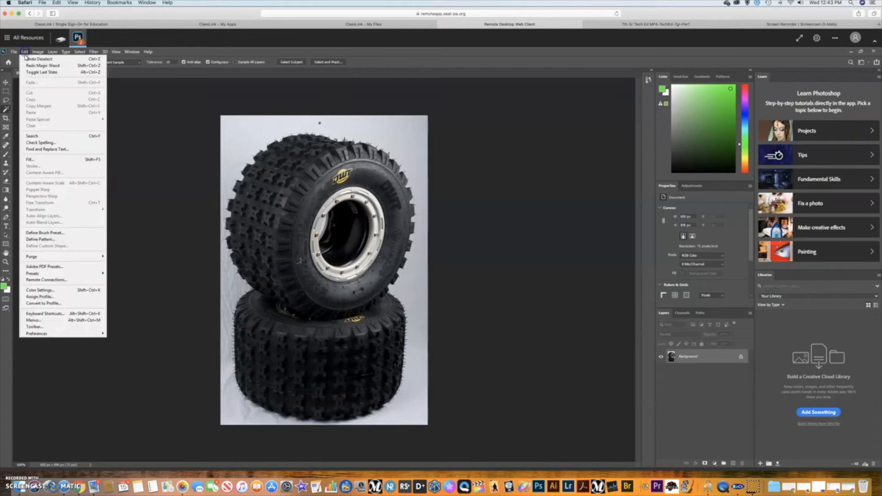
{"action": "left_click", "coordinate": [26, 59]}
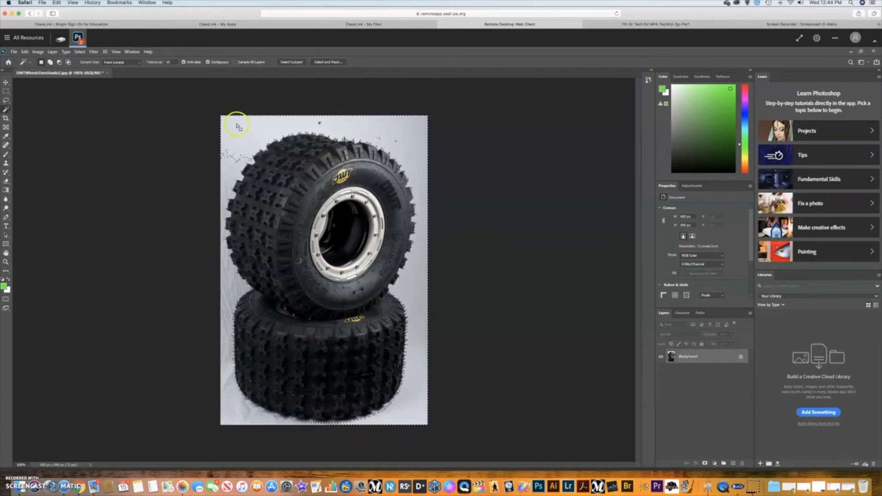
{"action": "left_click", "coordinate": [25, 52]}
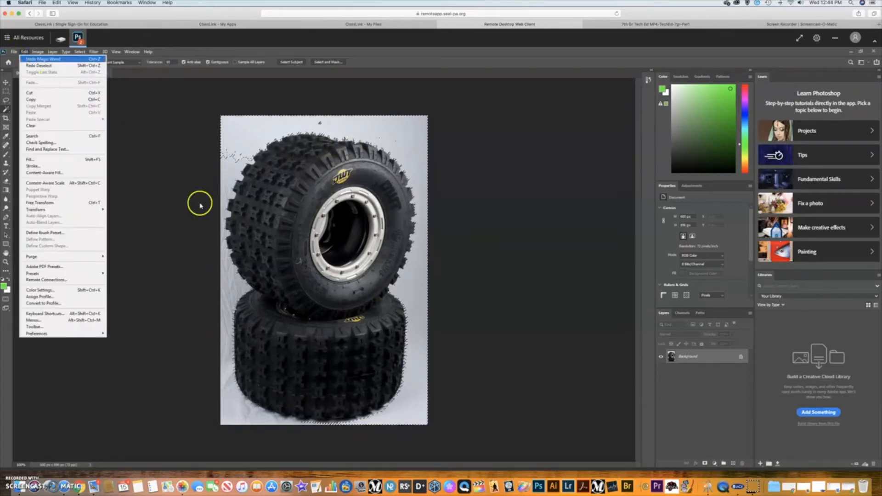
{"action": "left_click", "coordinate": [237, 414]}
Add the lower-left and left-side background to the selection and preview it as Quick Mask.
{"action": "left_click", "coordinate": [247, 414]}
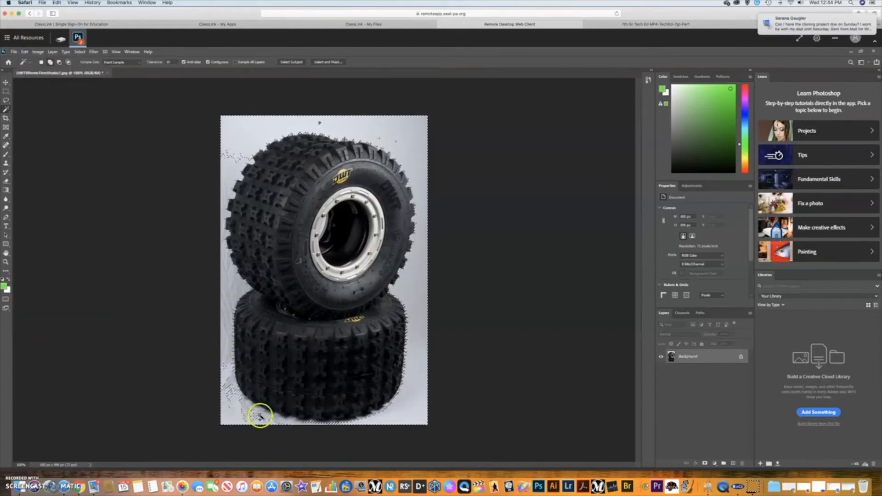
{"action": "left_click", "coordinate": [261, 415]}
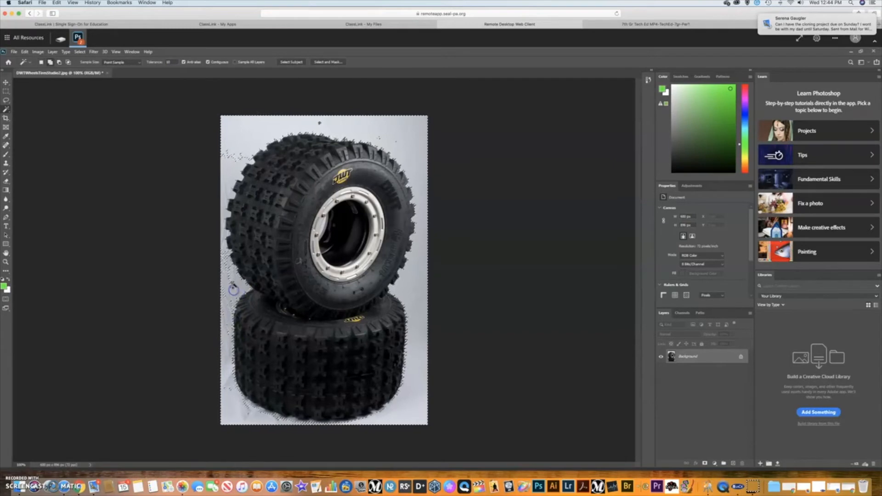
{"action": "left_click", "coordinate": [226, 376]}
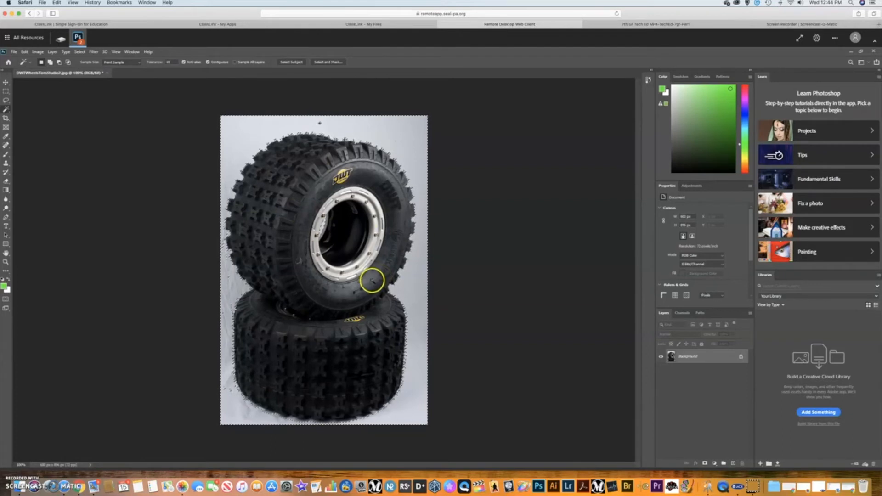
{"action": "left_click", "coordinate": [6, 299]}
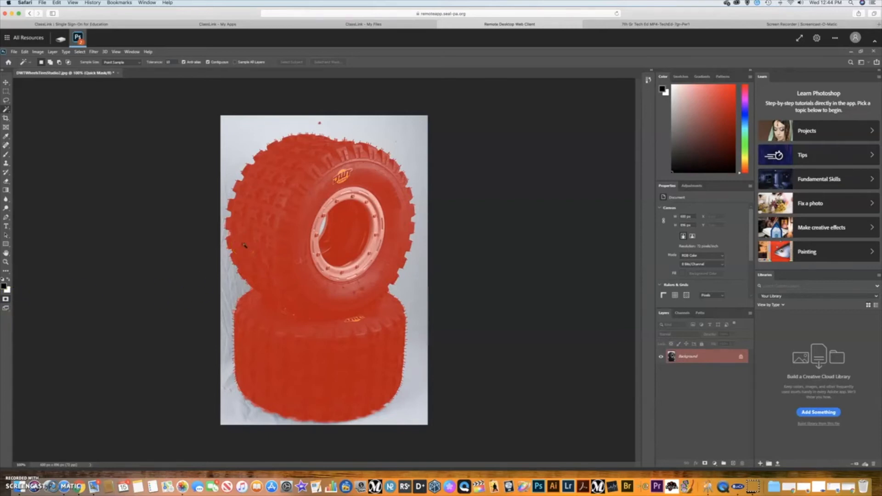
Zoom to 300% on the tires' left edge and toggle Quick Mask off and back on.
{"action": "key", "text": "ctrl+plus"}
{"action": "key", "text": "ctrl+plus"}
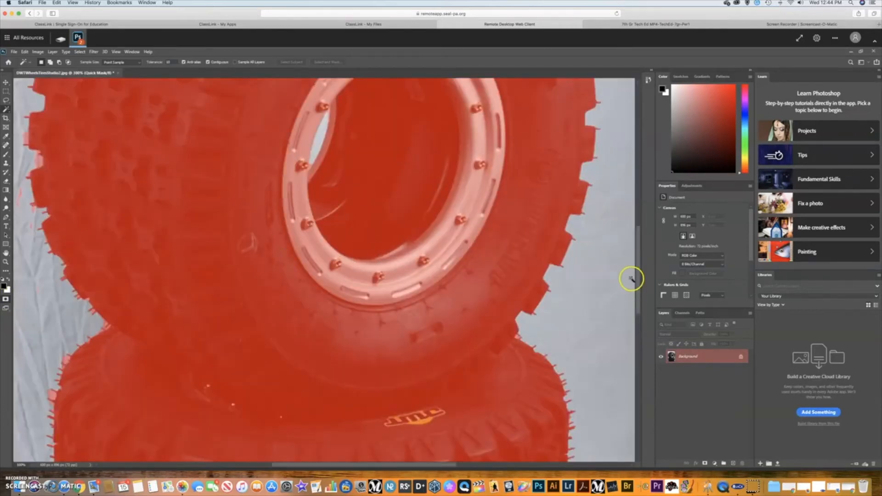
{"action": "left_click_drag", "start_coordinate": [418, 464], "coordinate": [370, 465]}
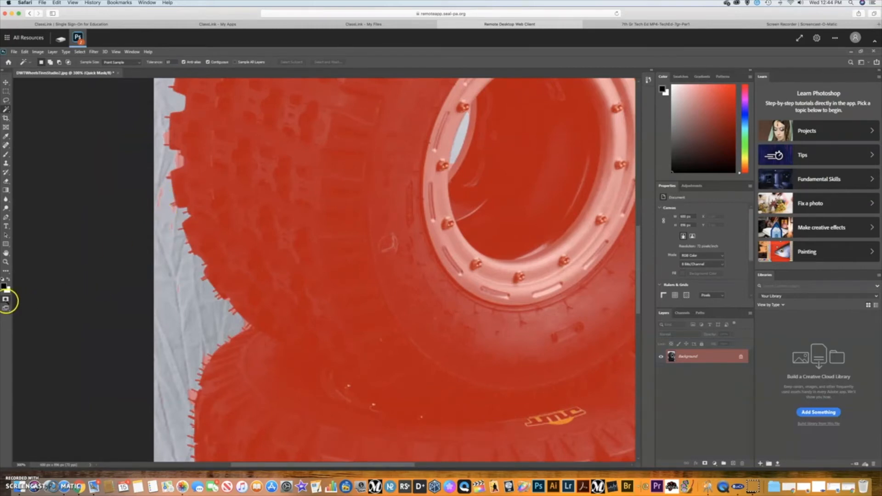
{"action": "left_click", "coordinate": [6, 301]}
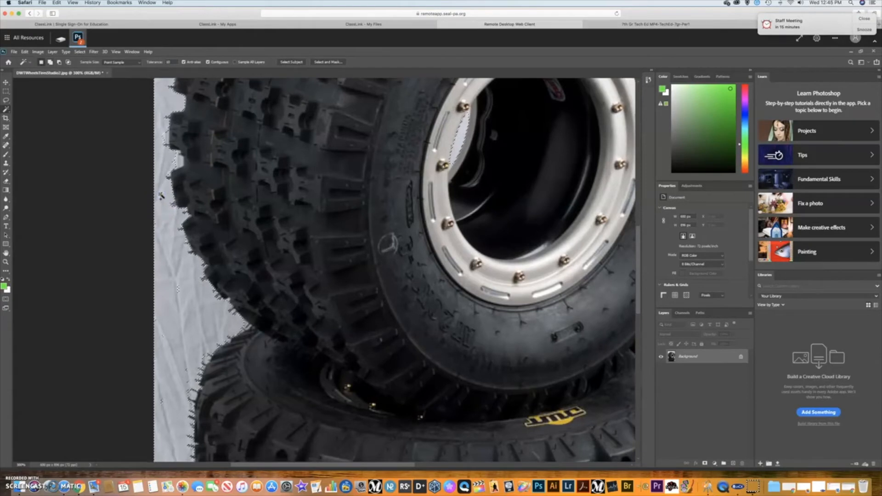
{"action": "left_click", "coordinate": [7, 300]}
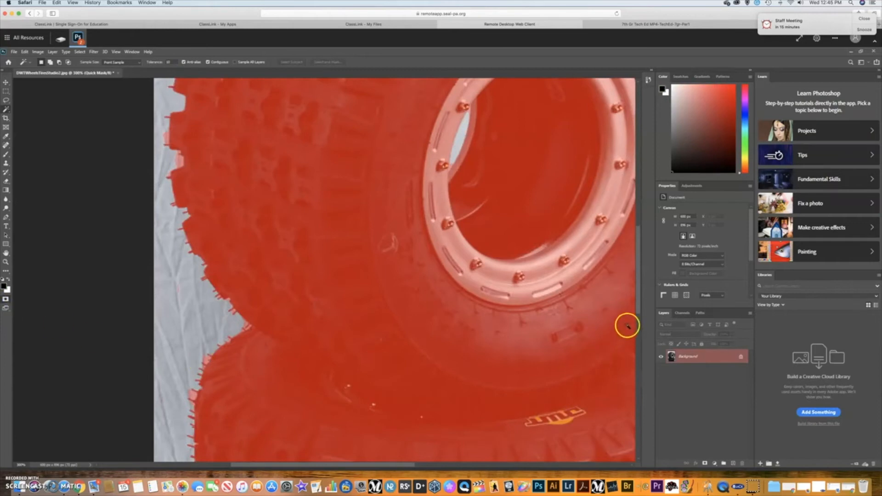
{"action": "left_click_drag", "start_coordinate": [638, 304], "coordinate": [640, 339]}
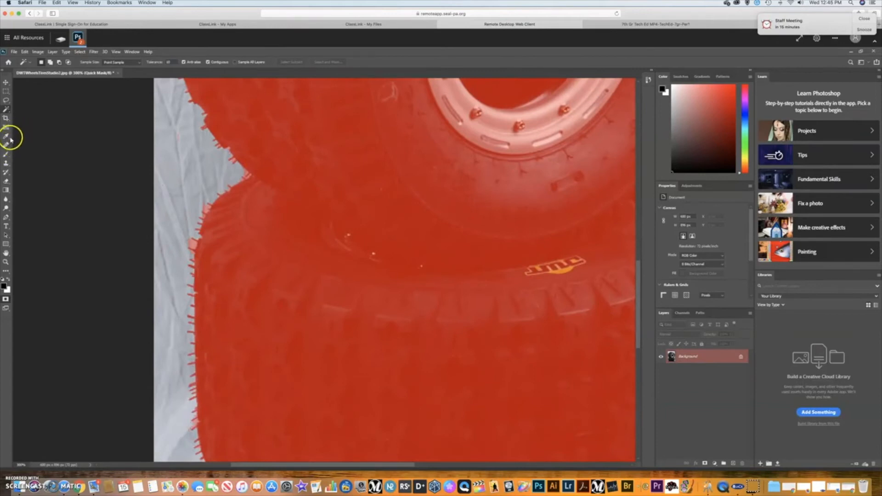
Set the Eraser to a 5 px brush and touch up the mask at the tire edge.
{"action": "left_click", "coordinate": [7, 182]}
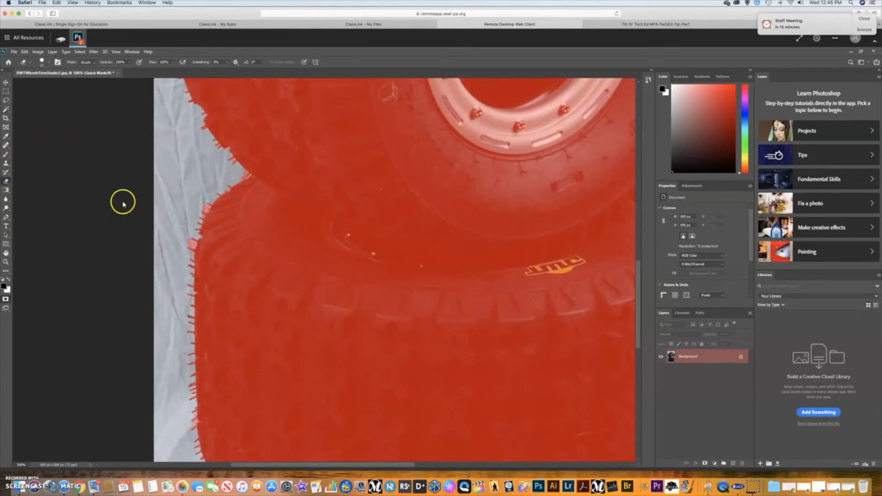
{"action": "left_click", "coordinate": [46, 62]}
{"action": "left_click_drag", "start_coordinate": [73, 75], "coordinate": [59, 75]}
{"action": "type", "text": "5"}
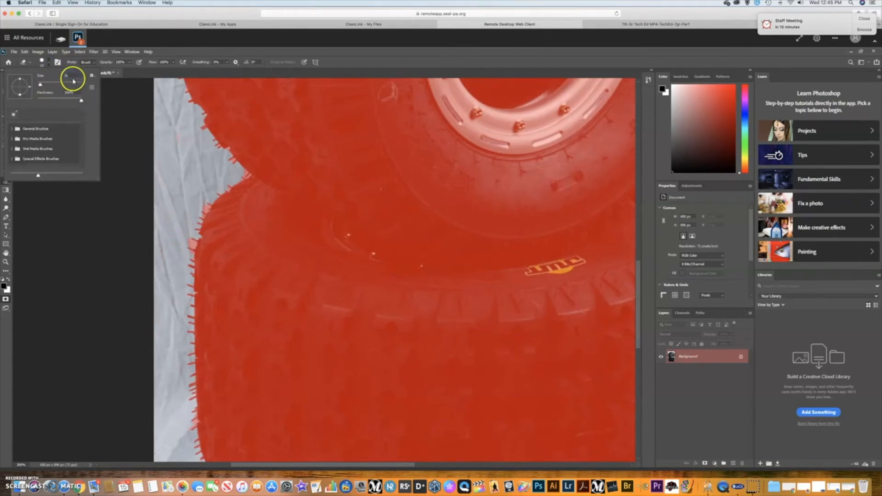
{"action": "key", "text": "Return"}
{"action": "left_click", "coordinate": [430, 210]}
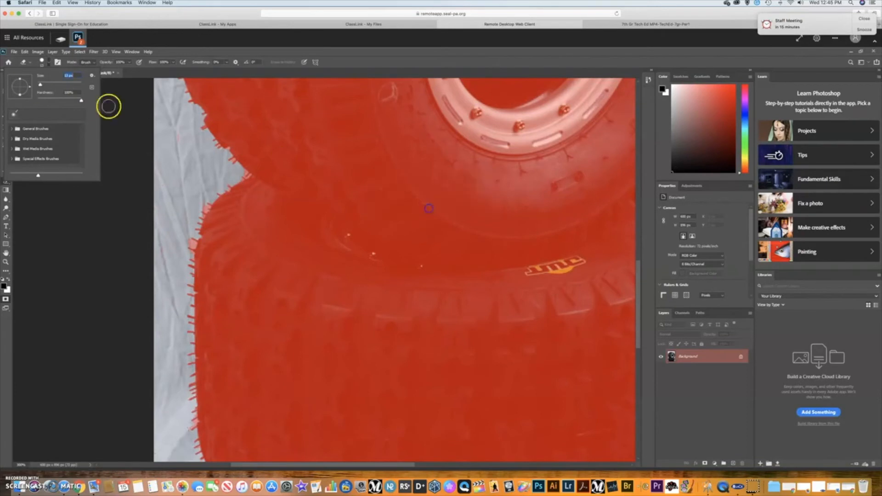
{"action": "left_click", "coordinate": [73, 76]}
{"action": "type", "text": "5"}
{"action": "key", "text": "Return"}
{"action": "left_click", "coordinate": [186, 244]}
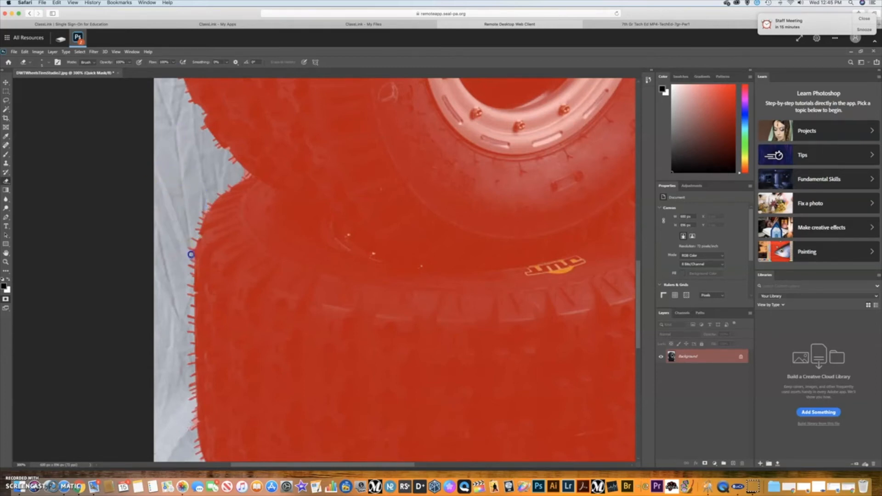
Erase a smile curve under the dots on the lower tire, then check it as a selection.
{"action": "left_click", "coordinate": [6, 299]}
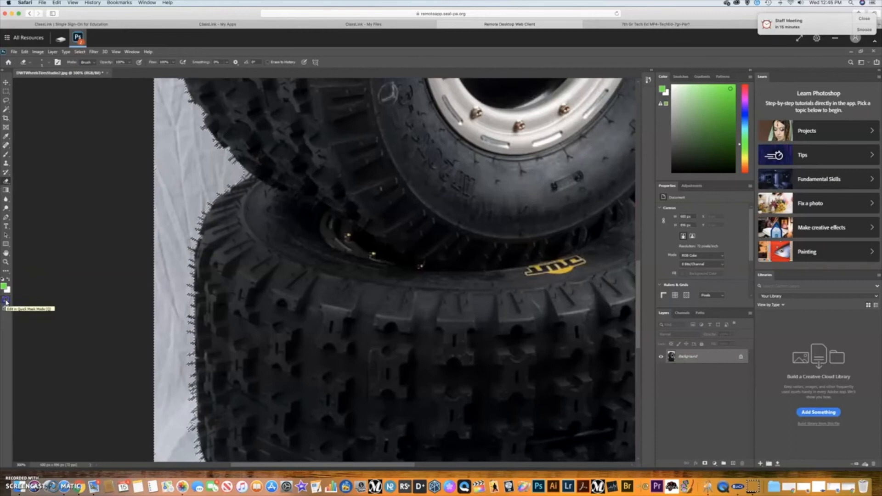
{"action": "left_click", "coordinate": [6, 299]}
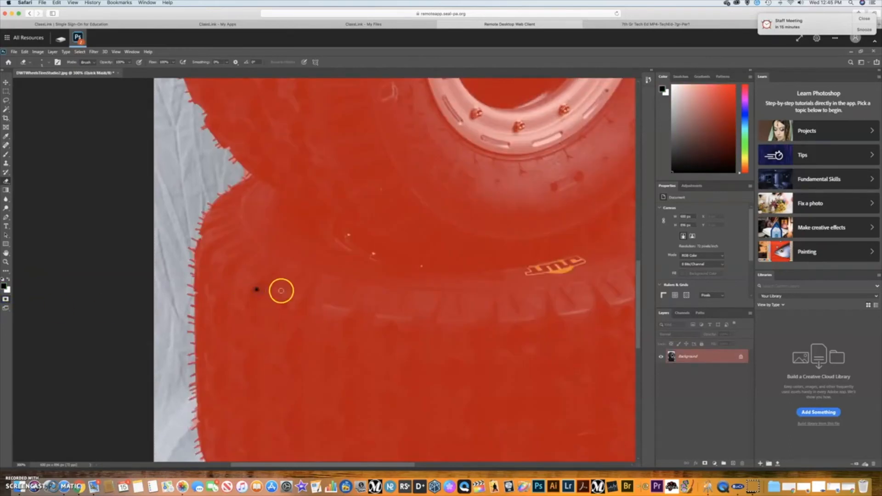
{"action": "mouse_move", "coordinate": [245, 307]}
{"action": "left_mouse_down"}
{"action": "mouse_move", "coordinate": [275, 320]}
{"action": "mouse_move", "coordinate": [292, 313]}
{"action": "left_mouse_up"}
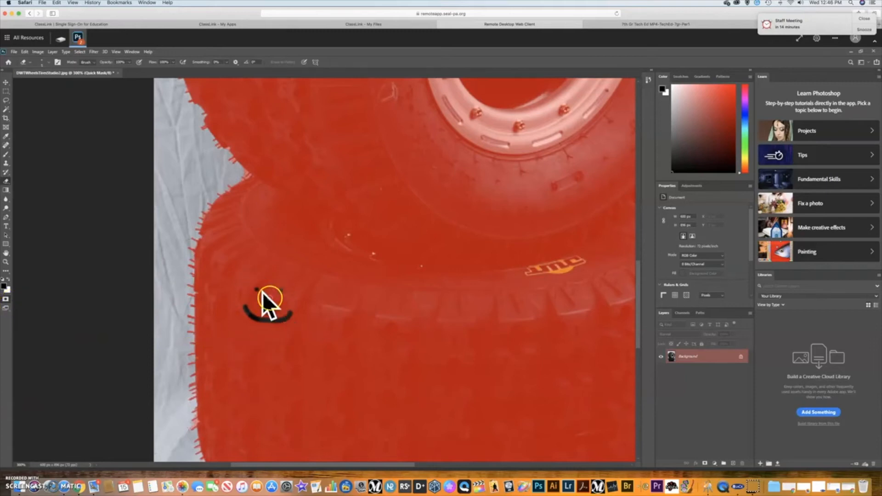
{"action": "left_click", "coordinate": [9, 301]}
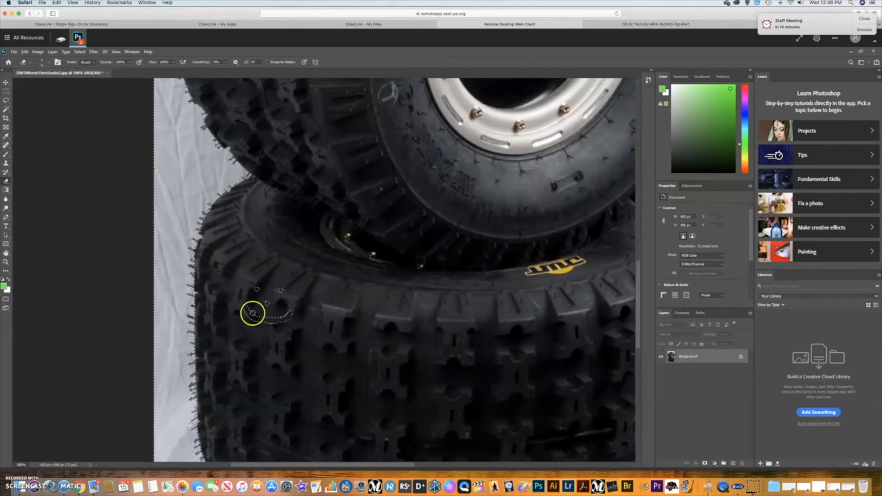
{"action": "left_click", "coordinate": [5, 301]}
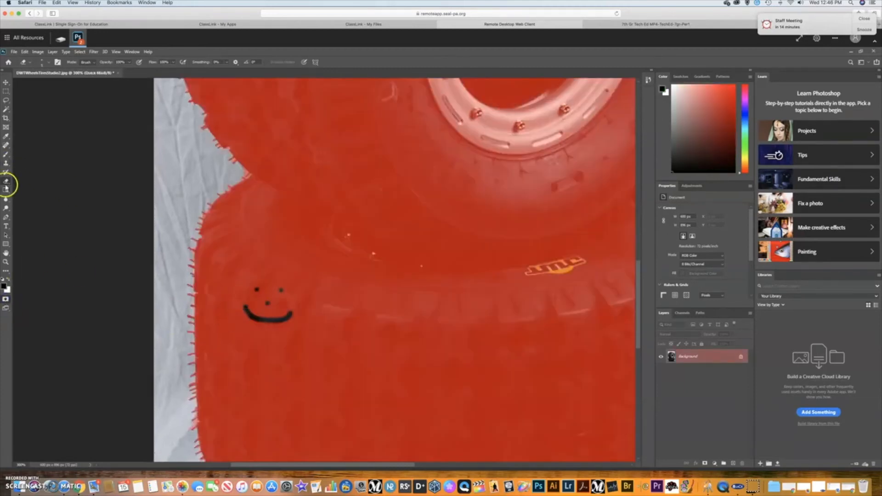
Brush mask over the smiley's eyes, nose and mouth, verify the selection, and zoom out.
{"action": "left_click", "coordinate": [6, 155]}
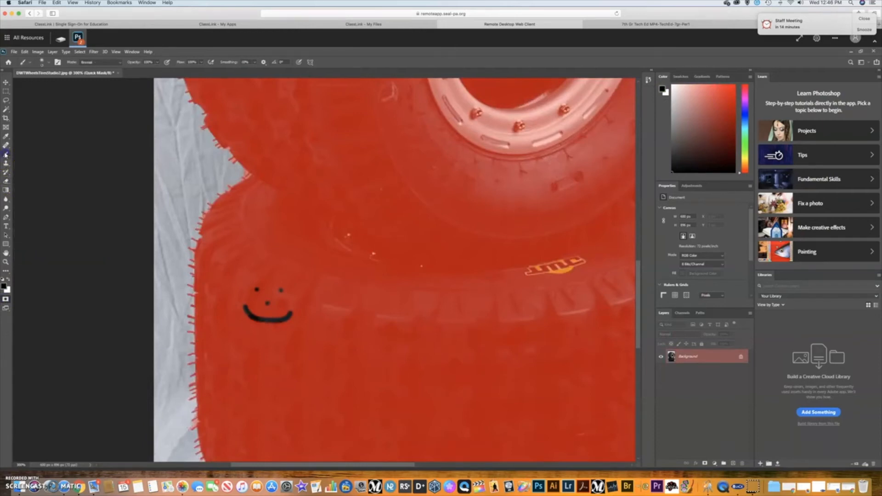
{"action": "left_click", "coordinate": [256, 288]}
{"action": "left_click", "coordinate": [281, 290]}
{"action": "left_click", "coordinate": [267, 303]}
{"action": "left_click", "coordinate": [285, 317]}
{"action": "mouse_move", "coordinate": [285, 317]}
{"action": "left_mouse_down"}
{"action": "mouse_move", "coordinate": [246, 305]}
{"action": "mouse_move", "coordinate": [262, 319]}
{"action": "mouse_move", "coordinate": [285, 319]}
{"action": "left_mouse_up"}
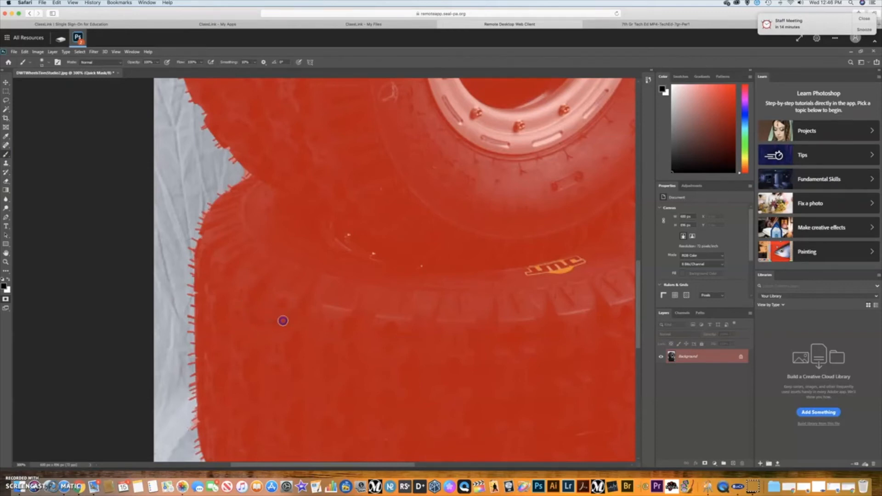
{"action": "left_click", "coordinate": [8, 301]}
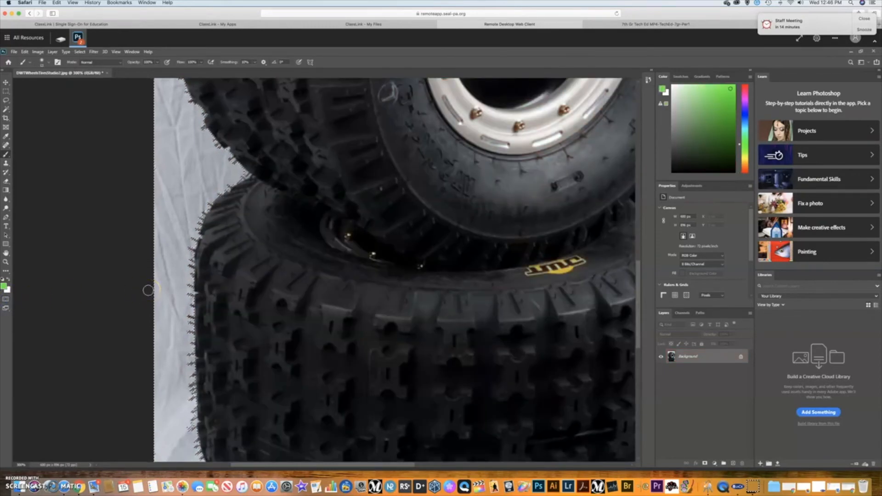
{"action": "left_click", "coordinate": [6, 299]}
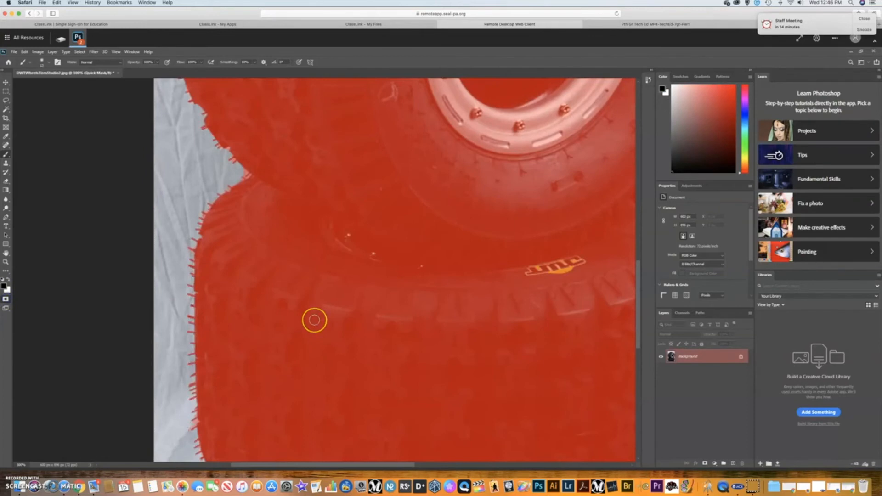
{"action": "key", "text": "ctrl+minus"}
{"action": "key", "text": "ctrl+minus"}
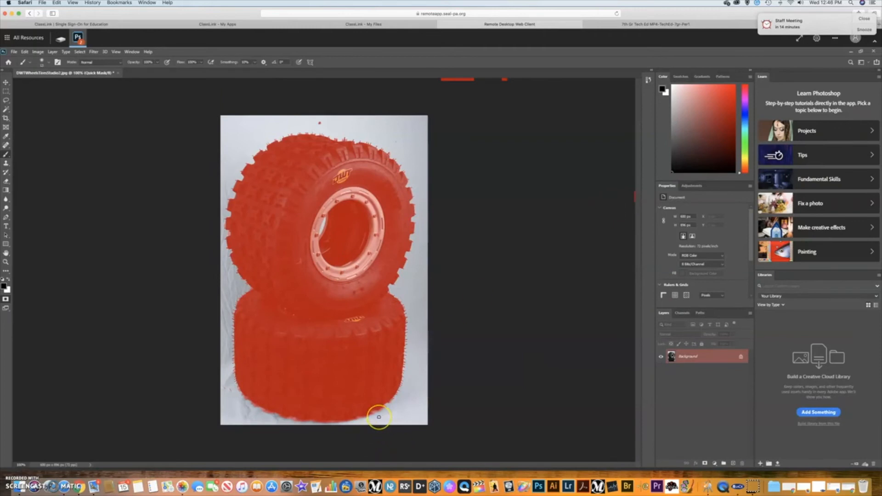
Mask the lower tire's lower-right edge and erase the stray mask blob there.
{"action": "key", "text": "ctrl+plus"}
{"action": "key", "text": "ctrl+plus"}
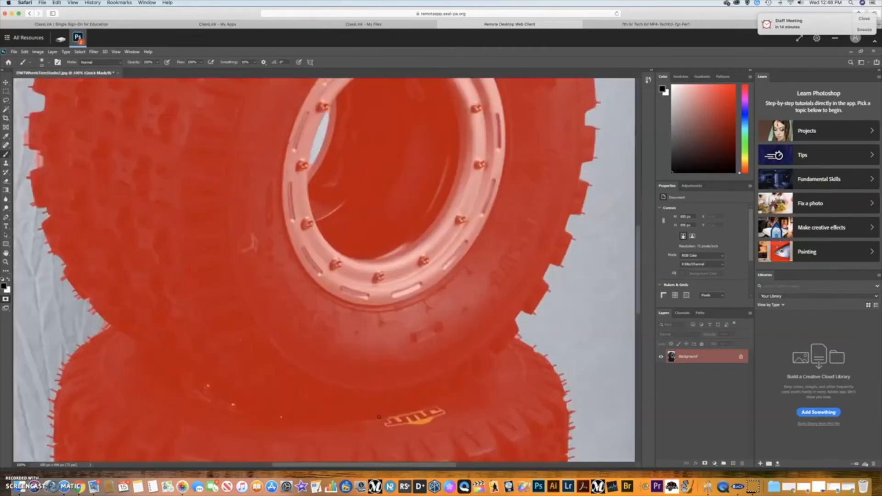
{"action": "left_click_drag", "start_coordinate": [636, 262], "coordinate": [642, 353]}
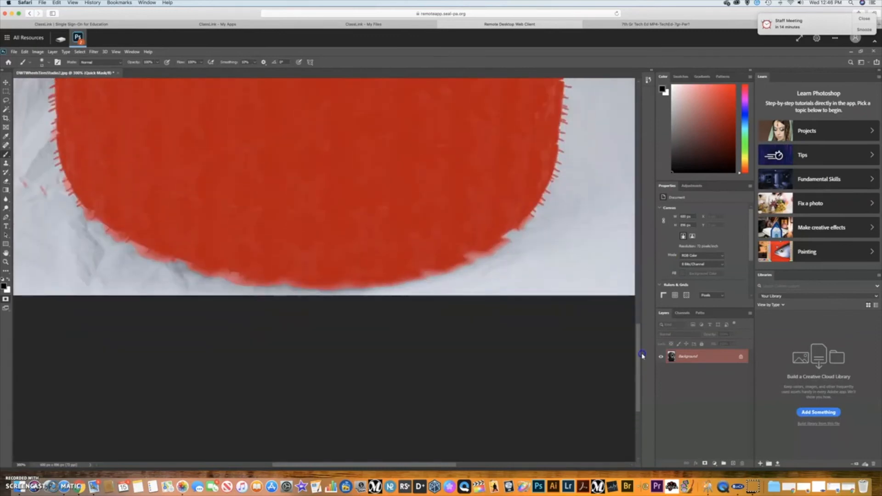
{"action": "mouse_move", "coordinate": [457, 308]}
{"action": "left_mouse_down"}
{"action": "mouse_move", "coordinate": [504, 306]}
{"action": "mouse_move", "coordinate": [529, 273]}
{"action": "left_mouse_up"}
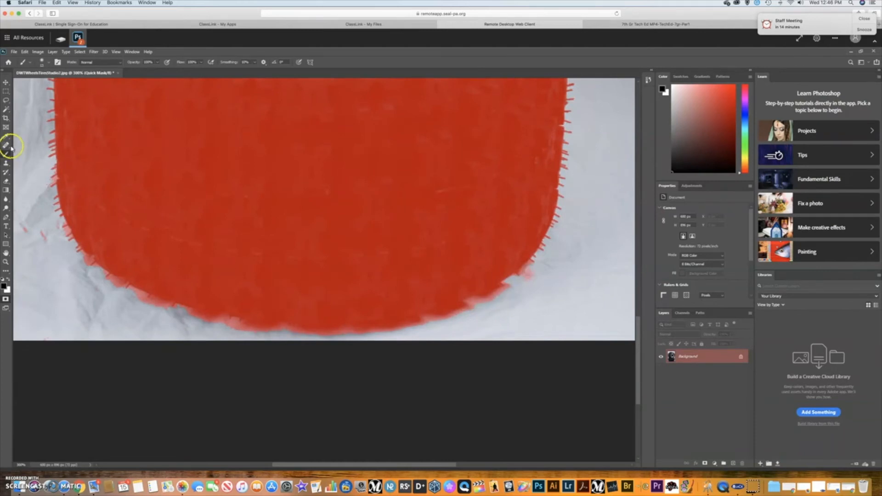
{"action": "left_click", "coordinate": [6, 180]}
{"action": "left_click_drag", "start_coordinate": [522, 277], "coordinate": [527, 278]}
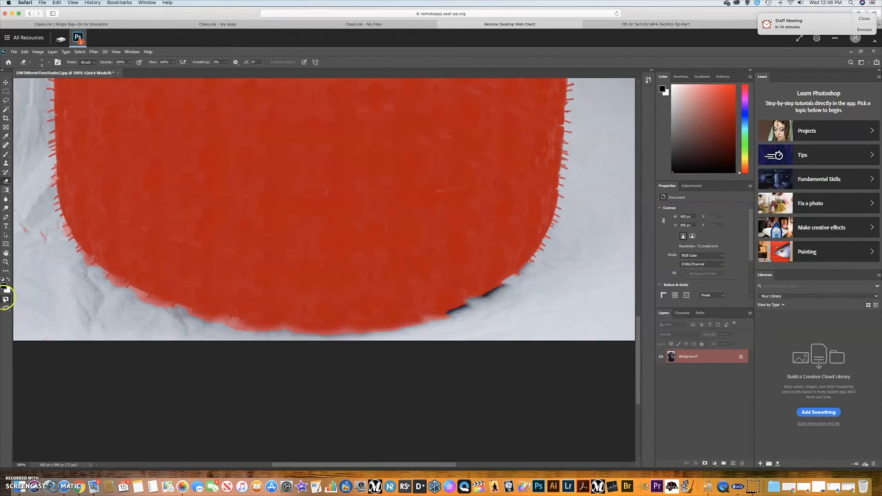
Check the outline, then exit Quick Mask to load the background selection.
{"action": "left_click", "coordinate": [6, 299]}
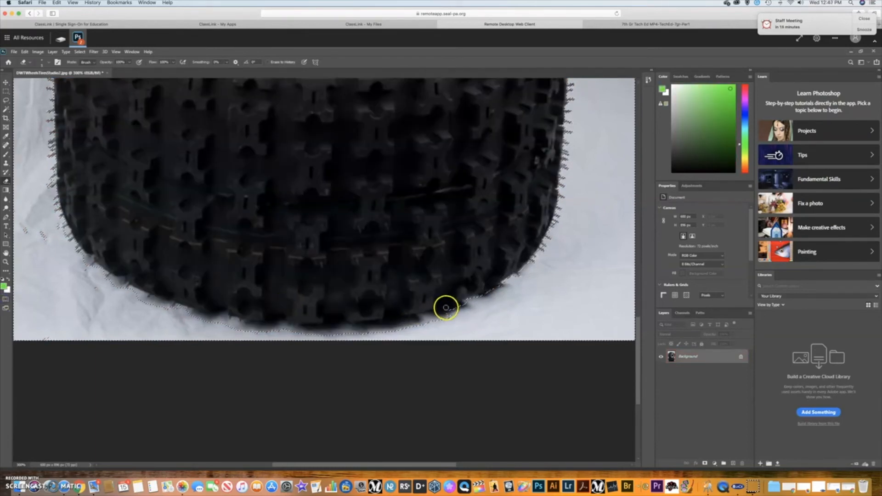
{"action": "left_click", "coordinate": [5, 299]}
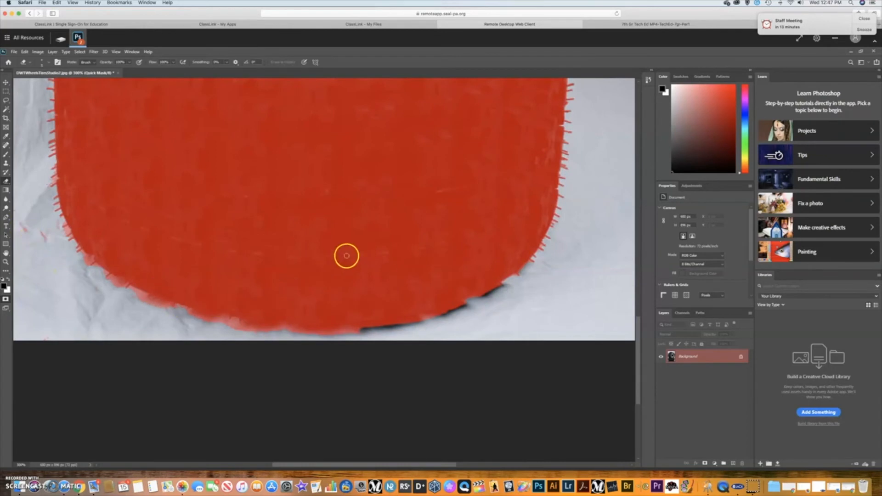
{"action": "scroll", "coordinate": [371, 254], "scroll_direction": "down", "scroll_amount": 5}
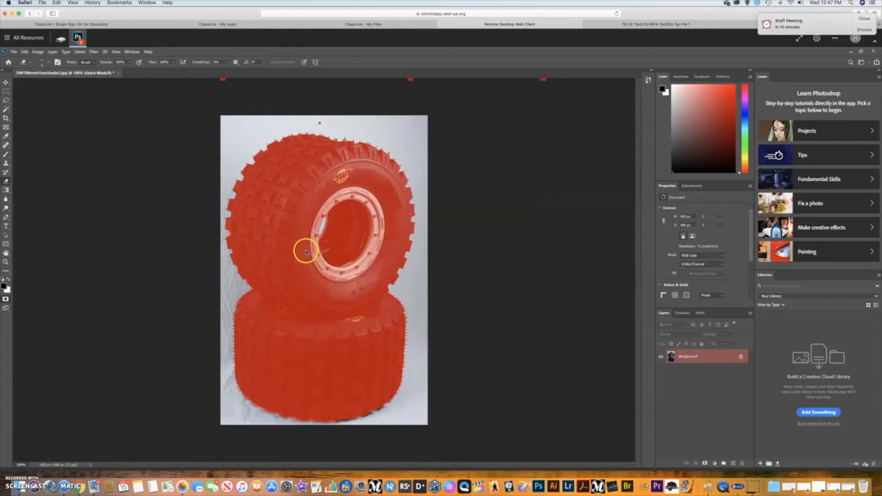
{"action": "left_click", "coordinate": [5, 301]}
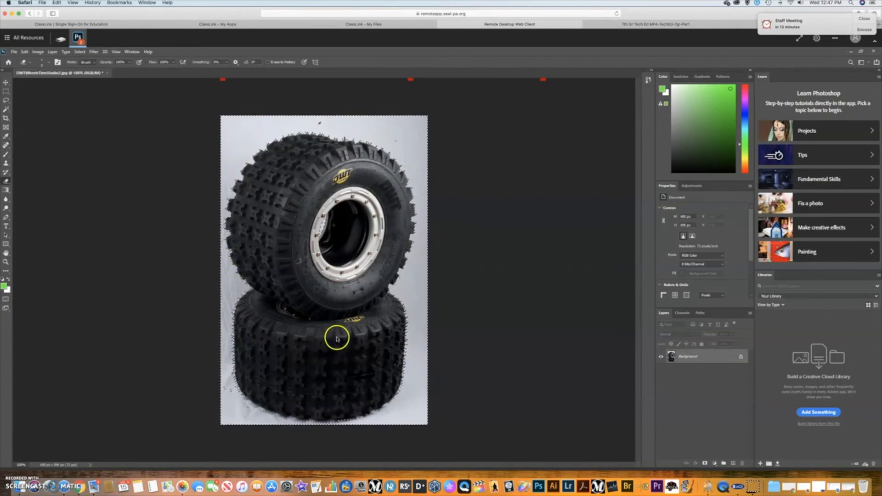
Try adjusting Brightness/Contrast on the background, then cancel the change.
{"action": "left_click", "coordinate": [37, 52]}
{"action": "mouse_move", "coordinate": [44, 69]}
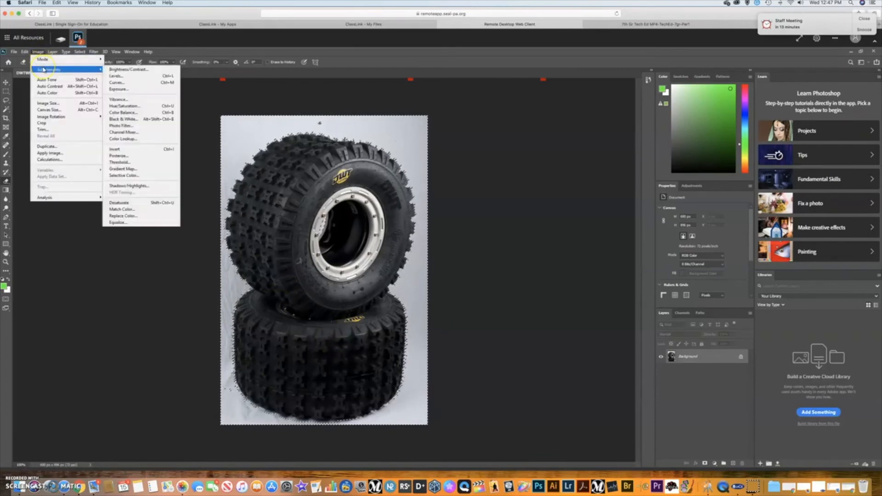
{"action": "left_click", "coordinate": [121, 70]}
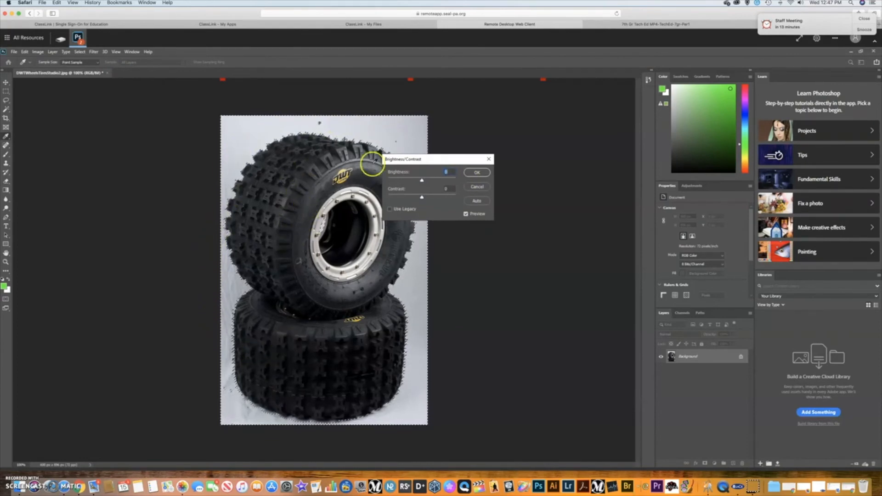
{"action": "left_click_drag", "start_coordinate": [419, 180], "coordinate": [387, 181]}
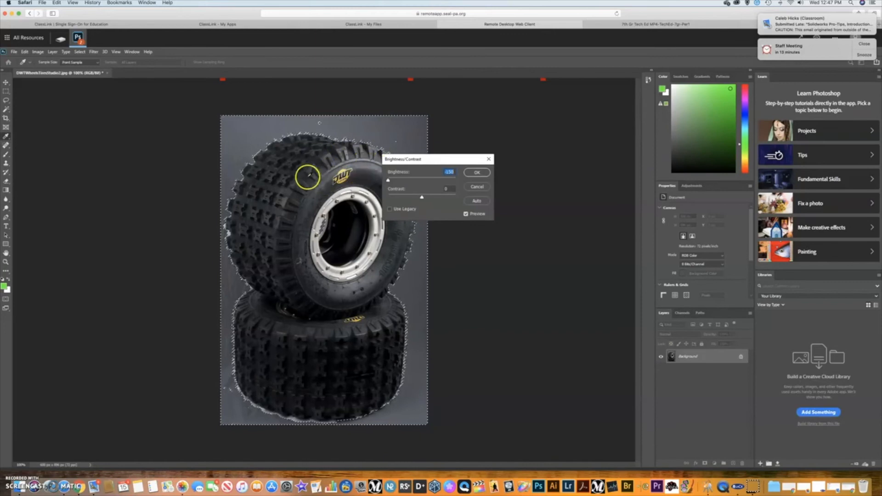
{"action": "left_click_drag", "start_coordinate": [388, 180], "coordinate": [463, 184]}
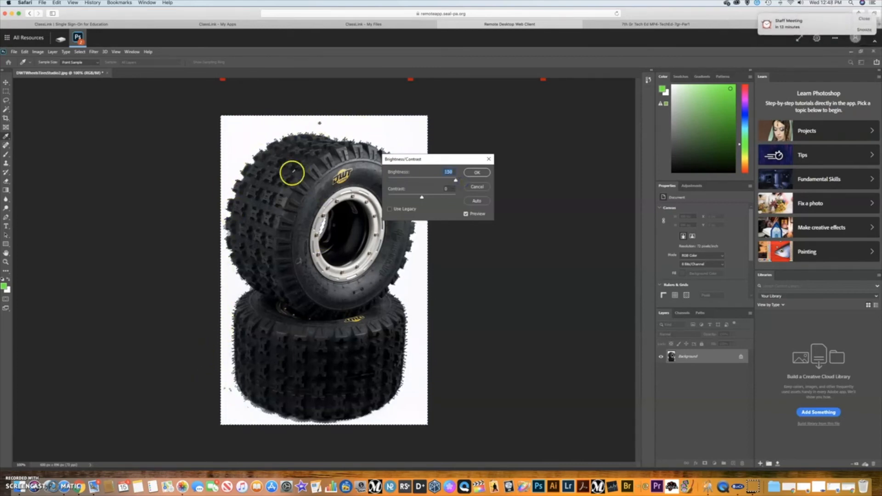
{"action": "left_click", "coordinate": [473, 187]}
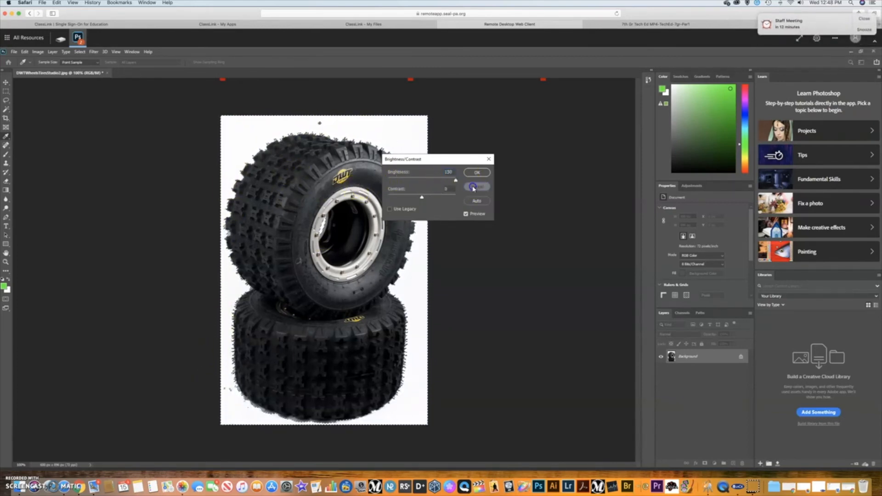
Raise Brightness/Contrast brightness to 150 so the background turns white.
{"action": "left_click", "coordinate": [36, 51]}
{"action": "mouse_move", "coordinate": [48, 69]}
{"action": "left_click", "coordinate": [115, 72]}
{"action": "mouse_move", "coordinate": [446, 179]}
{"action": "left_mouse_down"}
{"action": "mouse_move", "coordinate": [419, 180]}
{"action": "mouse_move", "coordinate": [455, 184]}
{"action": "left_mouse_up"}
{"action": "left_click", "coordinate": [475, 174]}
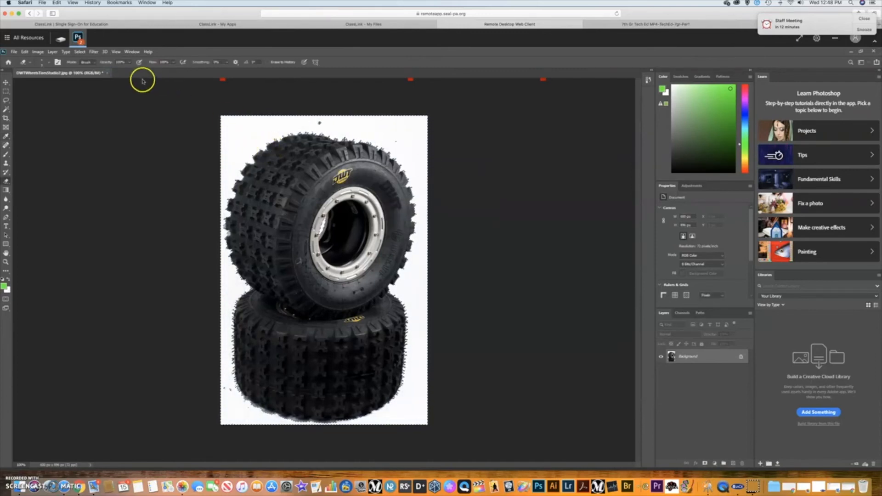
{"action": "left_click", "coordinate": [79, 52]}
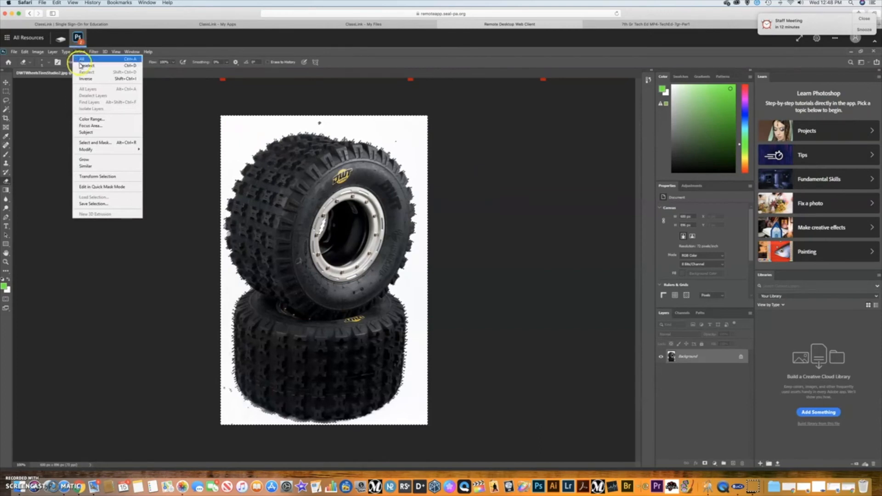
Deselect and zoom to 400% on the lower tire's edge to inspect the white background.
{"action": "left_click", "coordinate": [81, 66]}
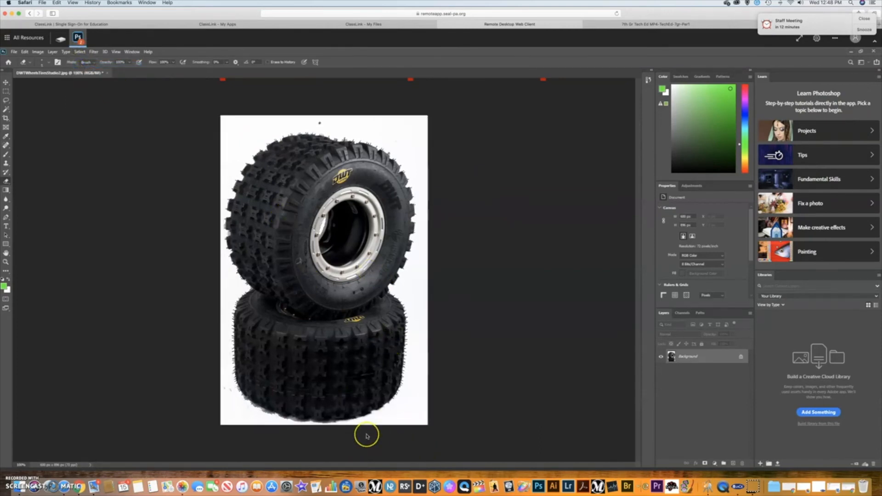
{"action": "key", "text": "ctrl+plus"}
{"action": "key", "text": "ctrl+plus"}
{"action": "key", "text": "ctrl+plus"}
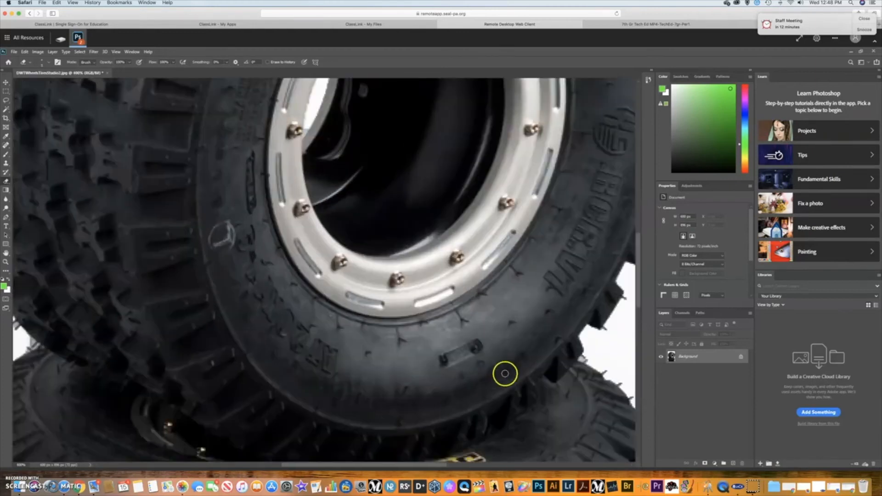
{"action": "left_click_drag", "start_coordinate": [640, 303], "coordinate": [658, 412]}
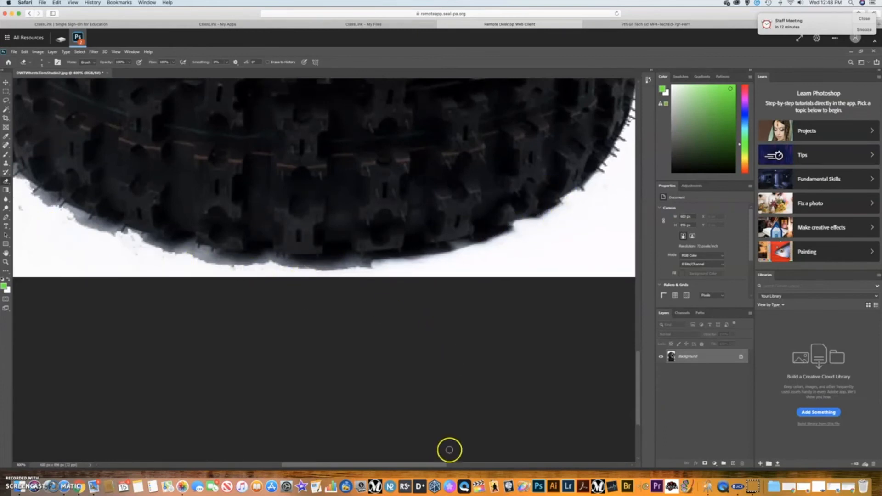
{"action": "left_click_drag", "start_coordinate": [425, 465], "coordinate": [388, 465]}
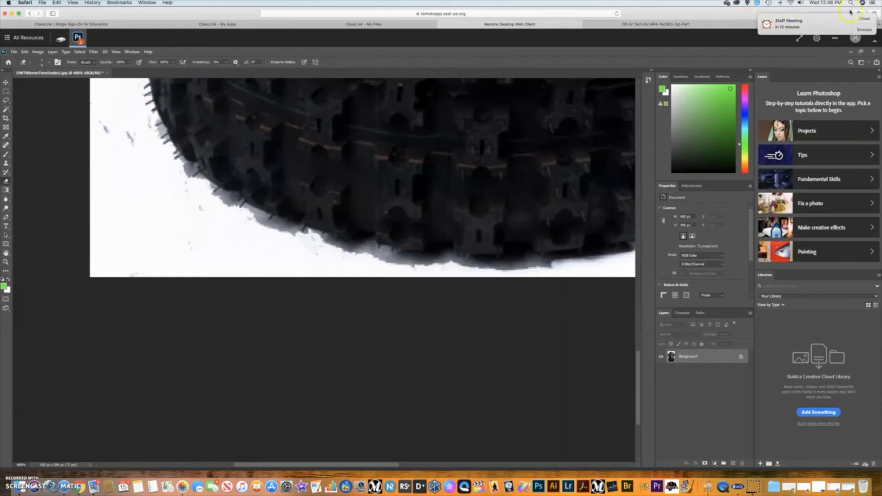
Undo Deselect, Brightness/Contrast and Exit Quick Mask, then fit the image and exit Quick Mask.
{"action": "left_click", "coordinate": [861, 29]}
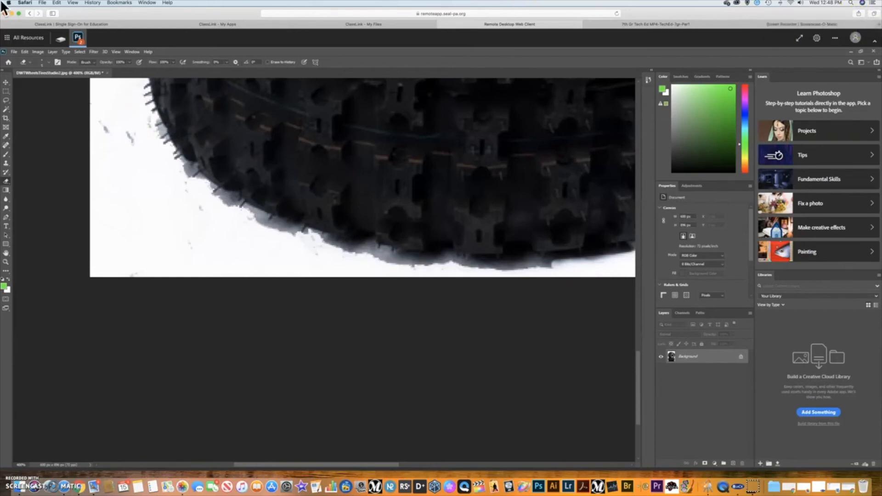
{"action": "left_click", "coordinate": [25, 52]}
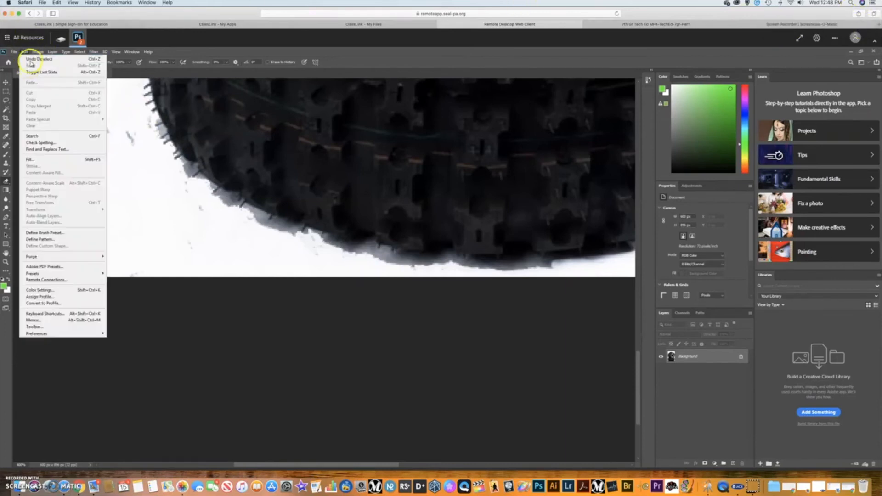
{"action": "left_click", "coordinate": [32, 59]}
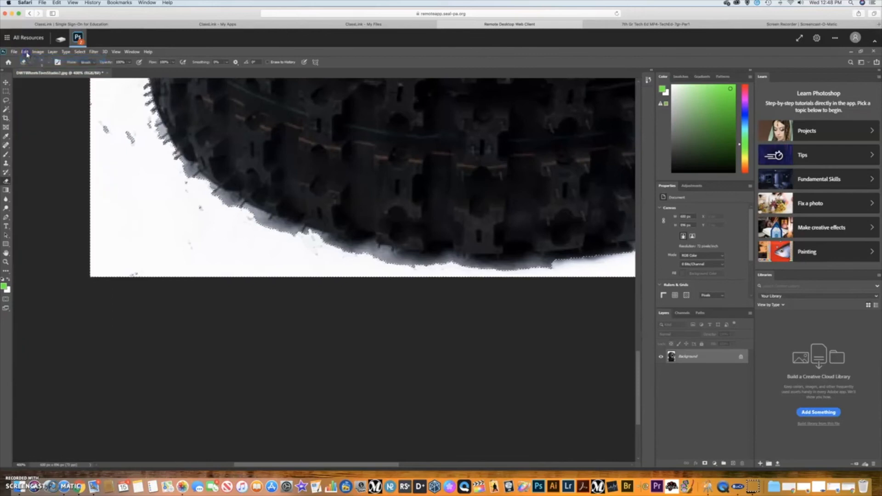
{"action": "left_click", "coordinate": [24, 52]}
{"action": "left_click", "coordinate": [28, 60]}
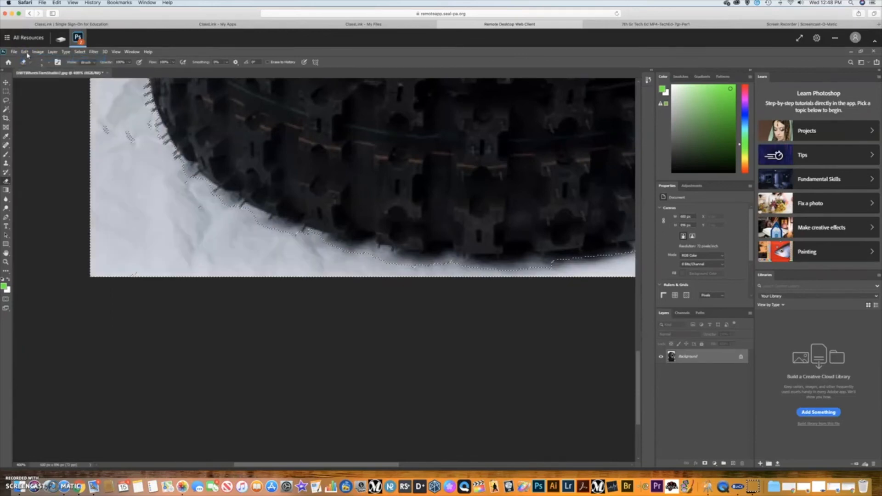
{"action": "left_click", "coordinate": [25, 52]}
{"action": "left_click", "coordinate": [28, 59]}
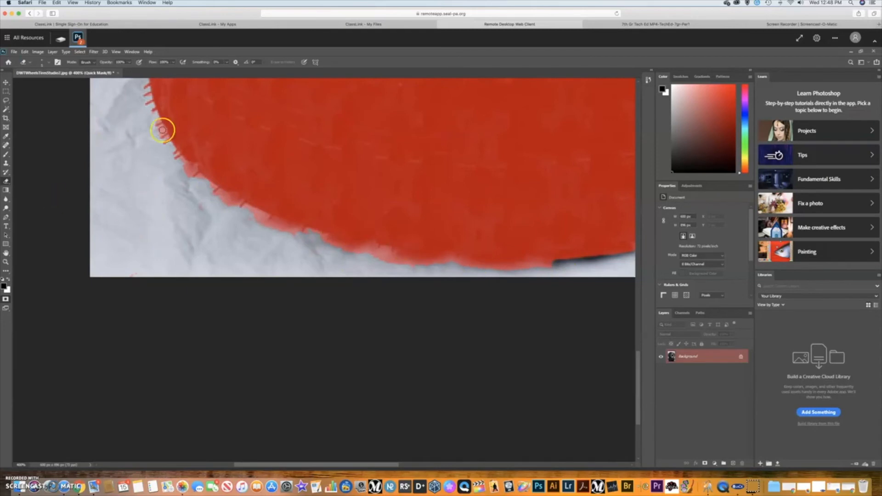
{"action": "key", "text": "ctrl+1"}
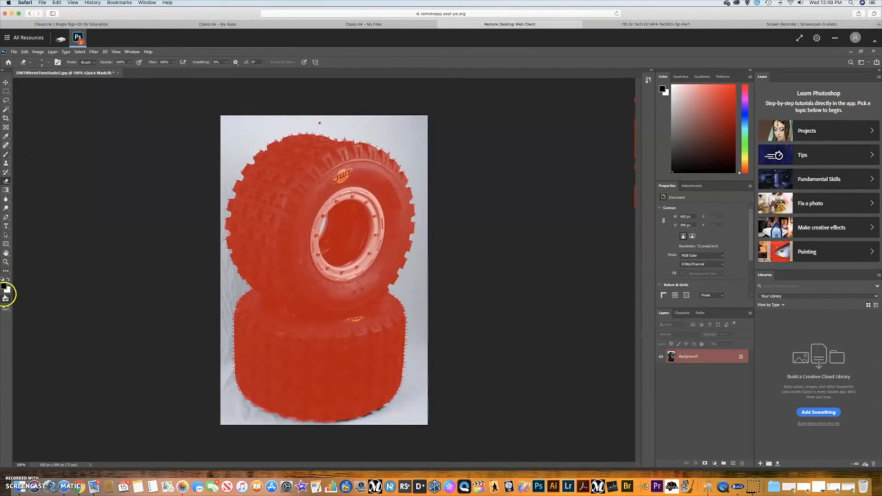
{"action": "left_click", "coordinate": [6, 298]}
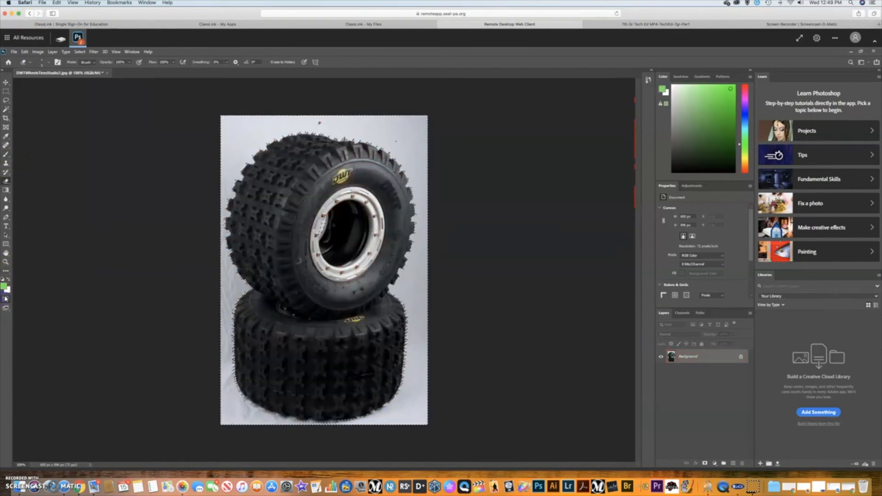
Raise Brightness in Brightness/Contrast to whiten the background again.
{"action": "left_click", "coordinate": [37, 52]}
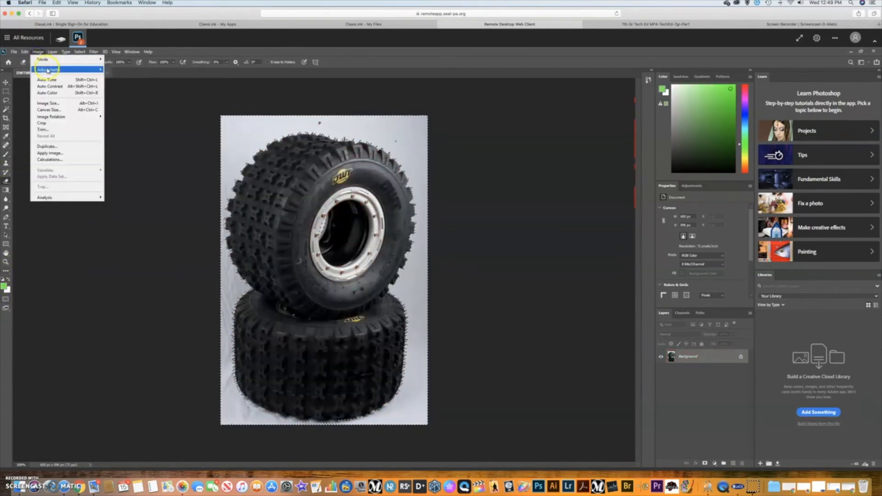
{"action": "mouse_move", "coordinate": [58, 71]}
{"action": "left_click", "coordinate": [129, 69]}
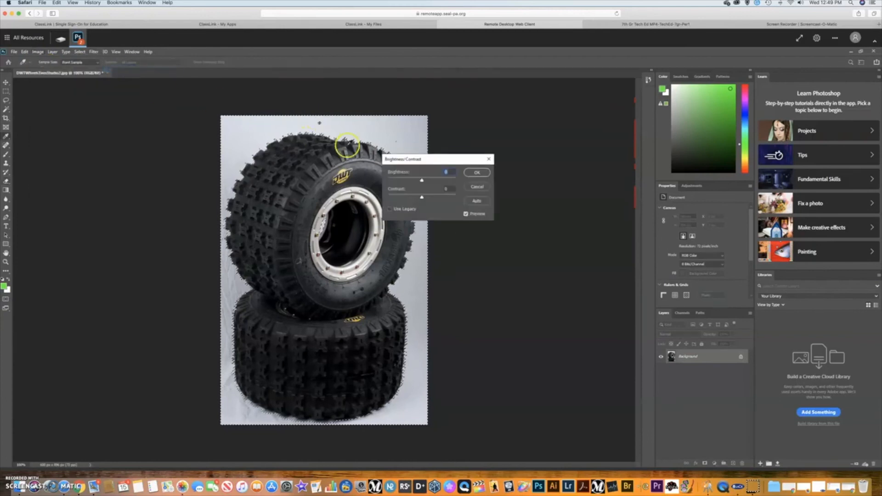
{"action": "left_click_drag", "start_coordinate": [418, 182], "coordinate": [448, 182]}
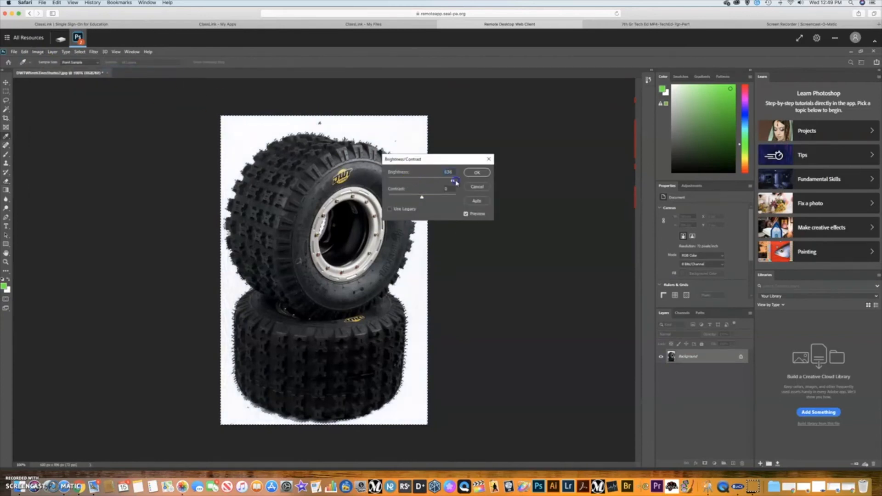
{"action": "left_click", "coordinate": [477, 172]}
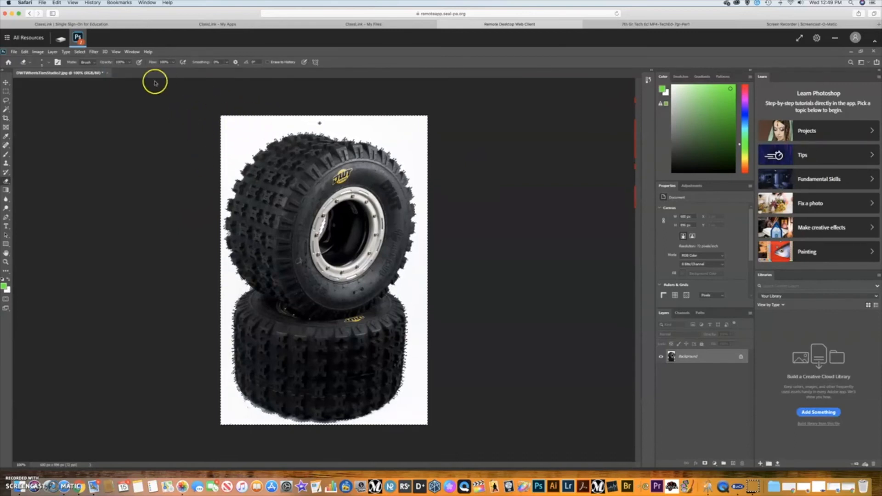
Deselect the background, then zoom in and scroll to the top of the image.
{"action": "left_click", "coordinate": [80, 52]}
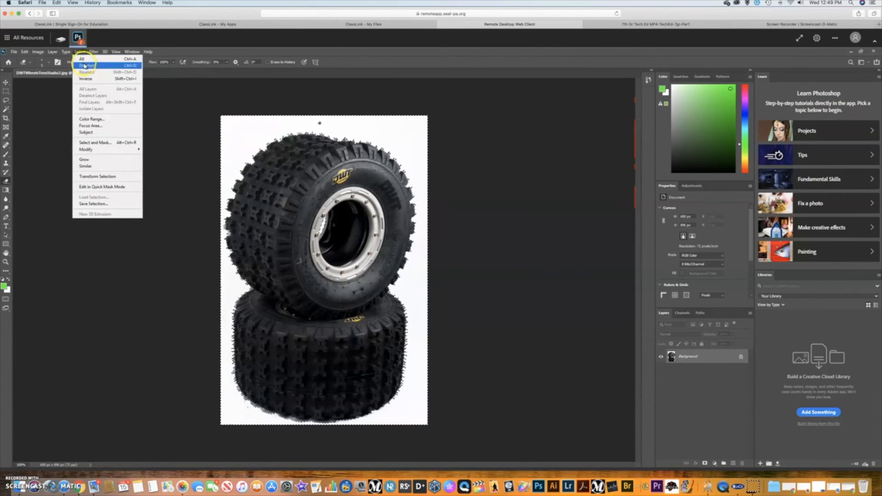
{"action": "left_click", "coordinate": [84, 66]}
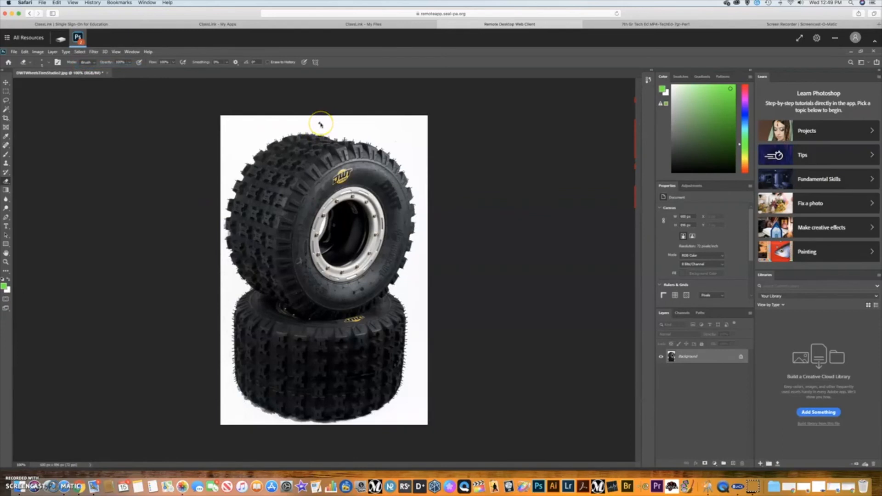
{"action": "key", "text": "ctrl+plus"}
{"action": "key", "text": "ctrl+plus"}
{"action": "key", "text": "ctrl+plus"}
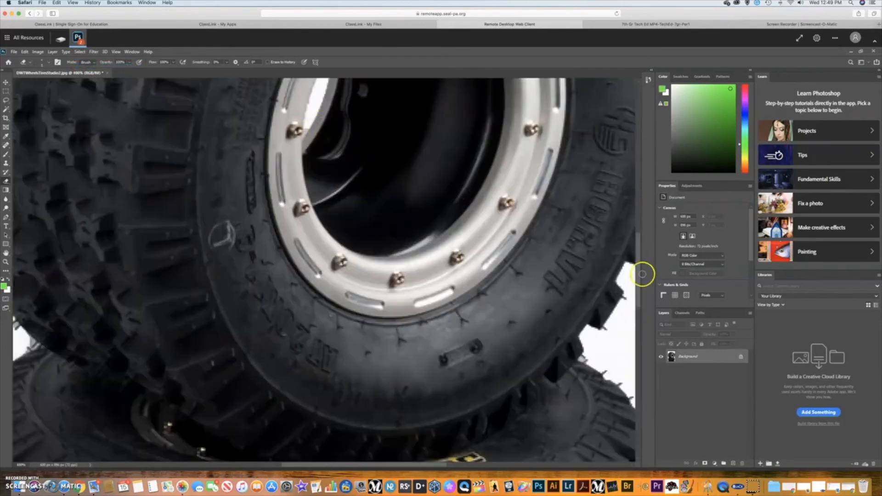
{"action": "left_click_drag", "start_coordinate": [639, 274], "coordinate": [638, 174]}
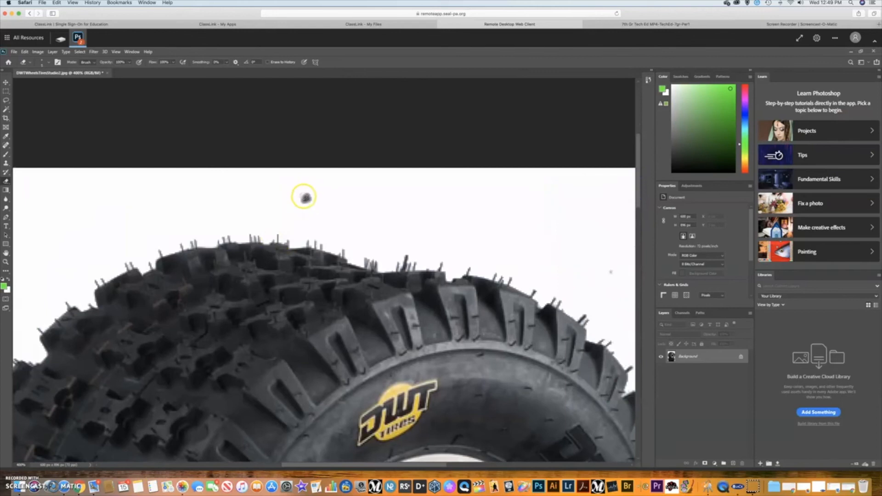
Switch to the Clone Stamp Tool with a Hard Round brush and adjust its size.
{"action": "left_click", "coordinate": [5, 164]}
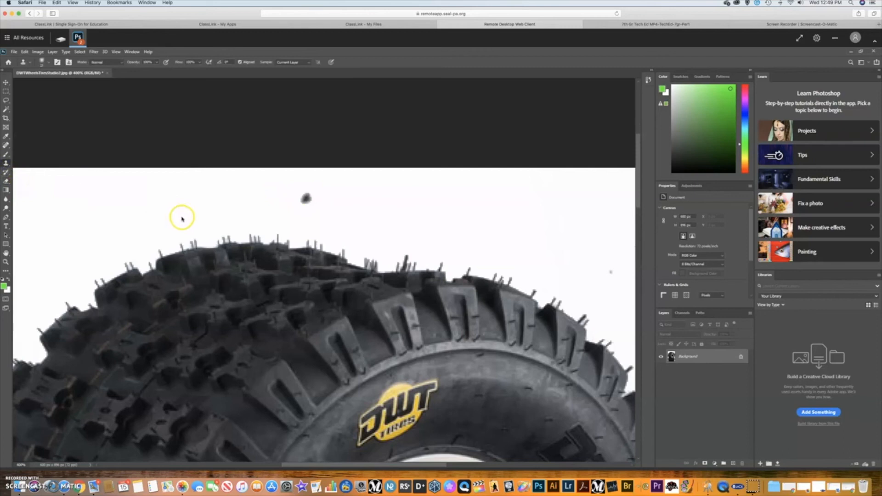
{"action": "left_click", "coordinate": [6, 164]}
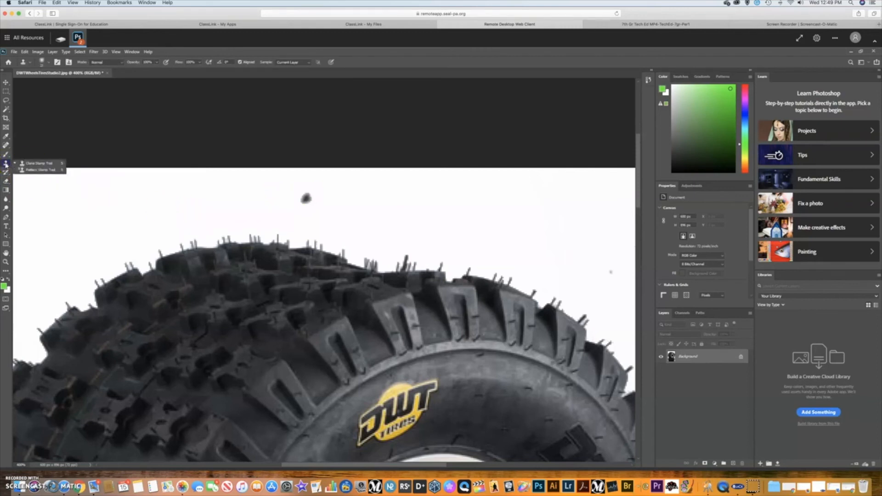
{"action": "left_click", "coordinate": [24, 164]}
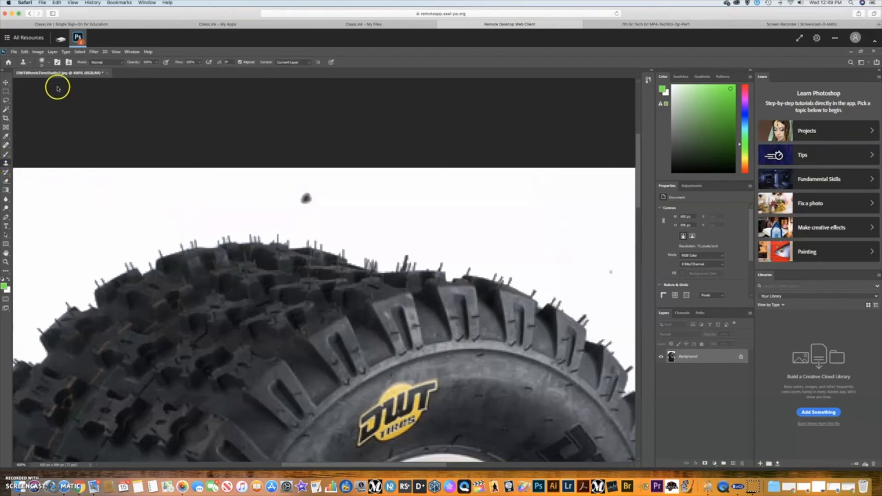
{"action": "left_click", "coordinate": [50, 63]}
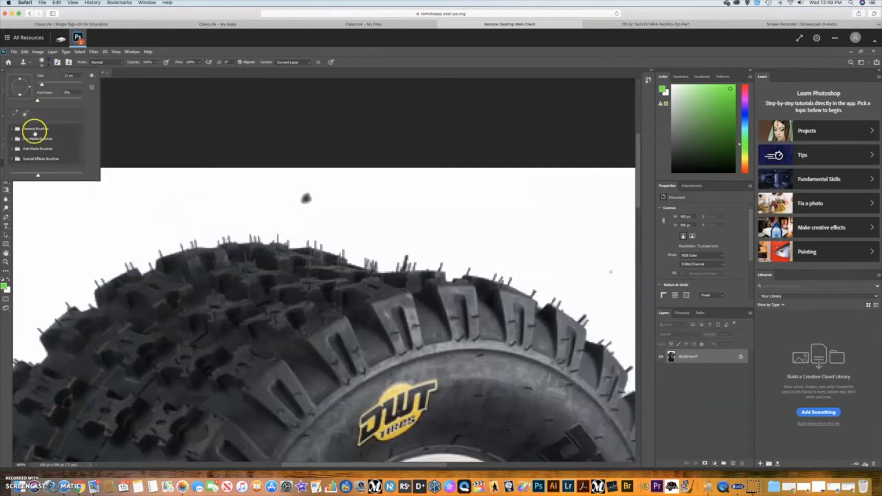
{"action": "left_click", "coordinate": [12, 128]}
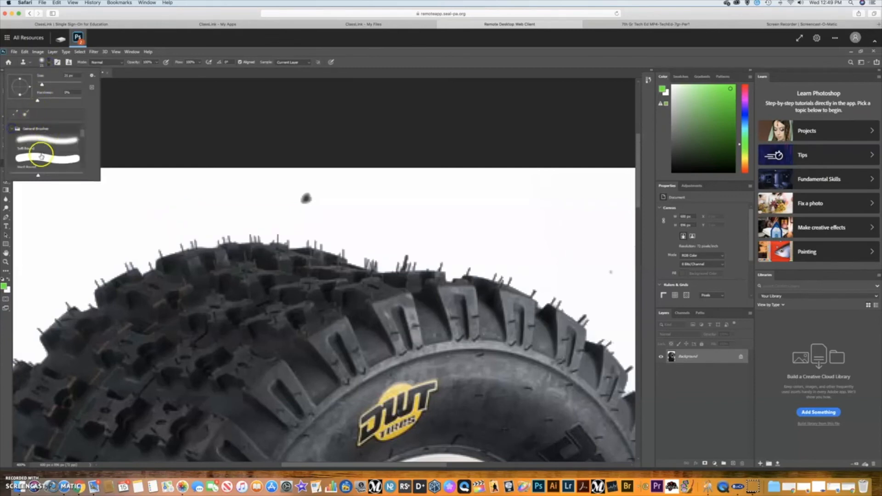
{"action": "left_click", "coordinate": [42, 157]}
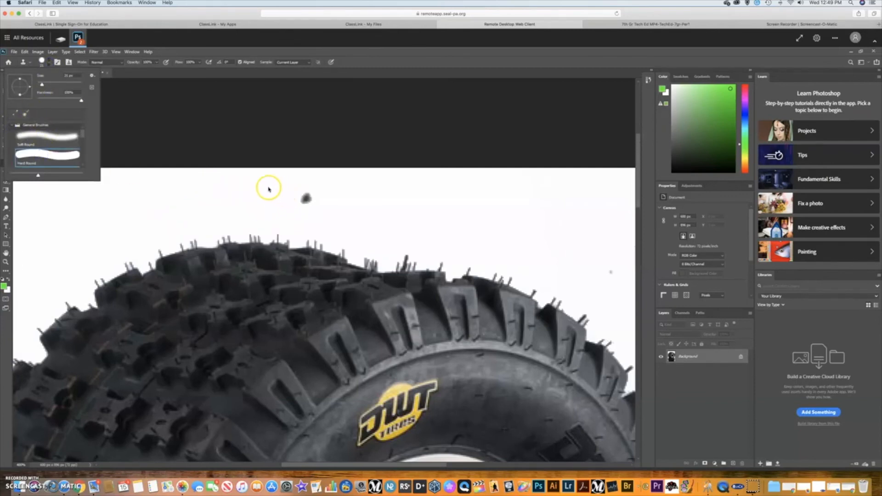
{"action": "left_click_drag", "start_coordinate": [42, 85], "coordinate": [51, 87]}
Sample clean white background and clone it over the dark spot, then zoom out.
{"action": "left_click", "coordinate": [218, 192]}
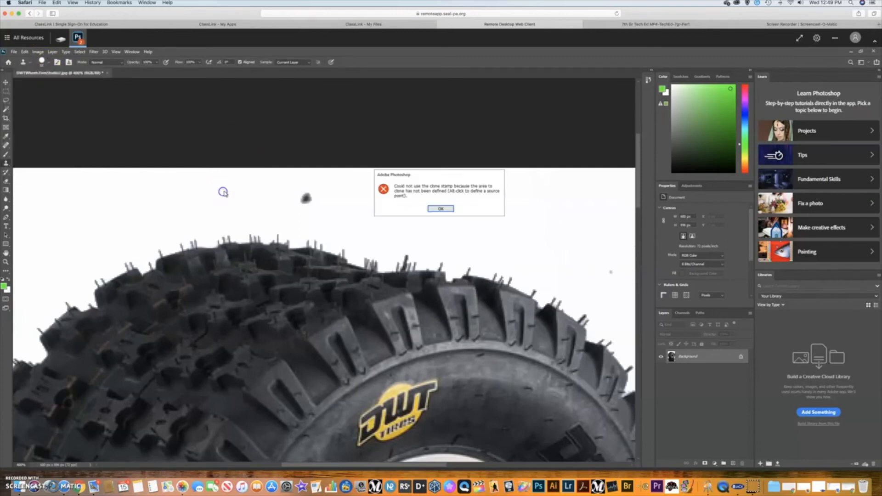
{"action": "left_click", "coordinate": [445, 211]}
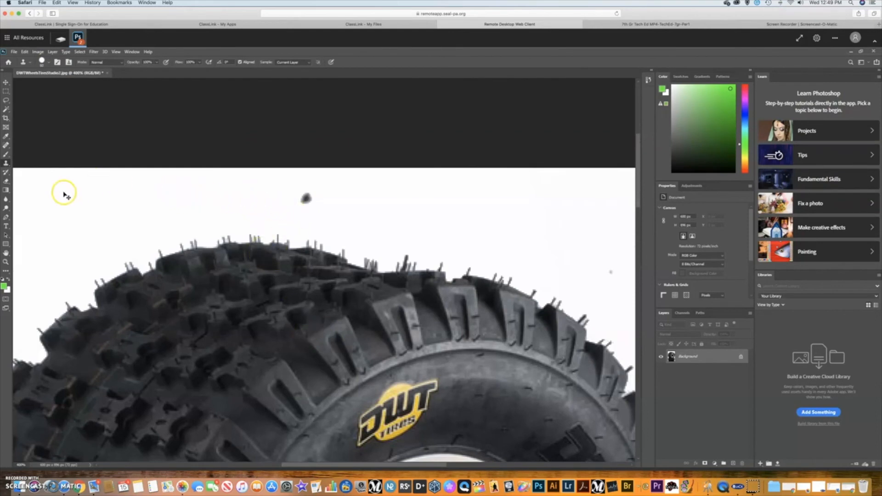
{"action": "left_click", "coordinate": [194, 192], "text": "alt"}
{"action": "left_click", "coordinate": [49, 63]}
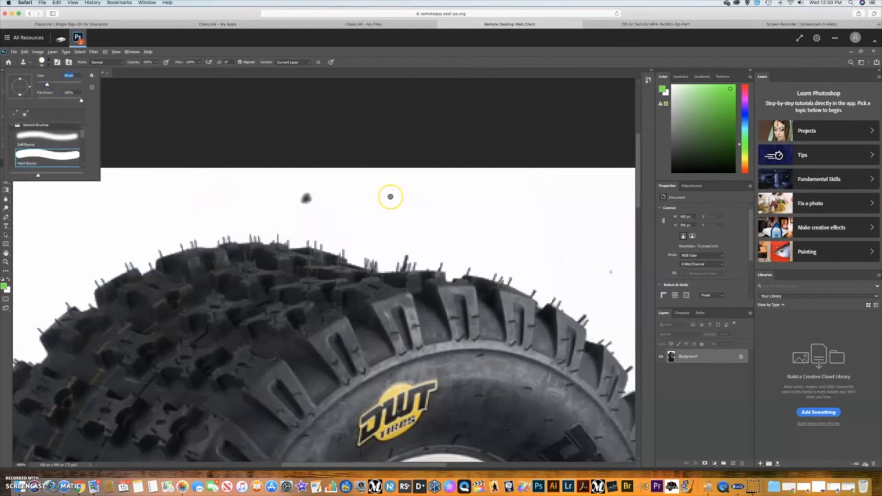
{"action": "left_click", "coordinate": [416, 192]}
{"action": "left_click_drag", "start_coordinate": [413, 191], "coordinate": [312, 200]}
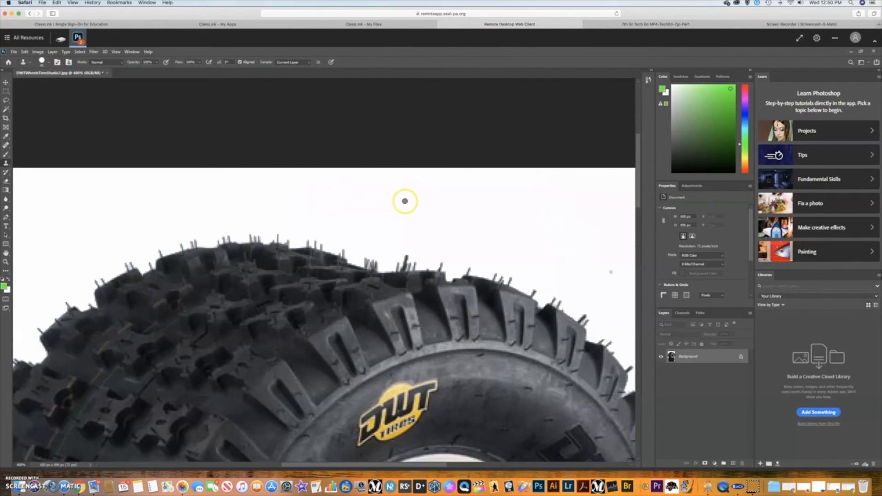
{"action": "key", "text": "ctrl+minus"}
{"action": "key", "text": "ctrl+minus"}
{"action": "key", "text": "ctrl+minus"}
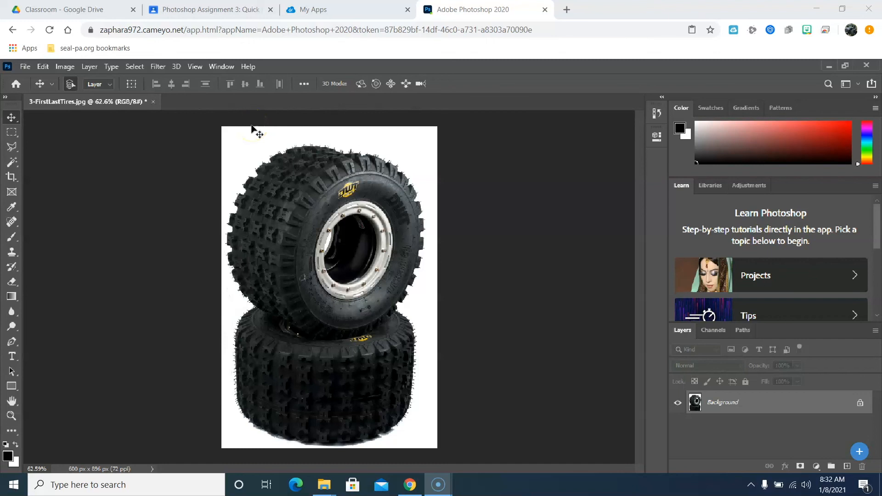
Save As to your computer, in My GDrive > Classroom > 7thGradeTestClass TESTING.
{"action": "left_click", "coordinate": [25, 68]}
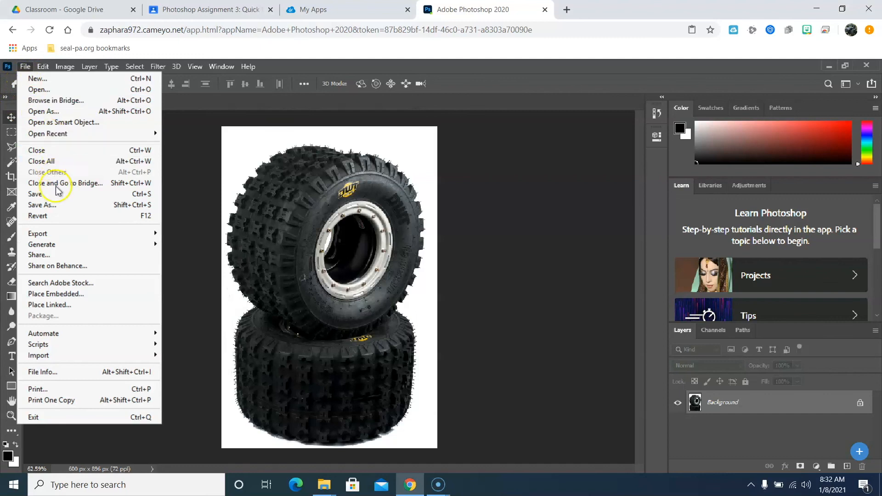
{"action": "left_click", "coordinate": [43, 205]}
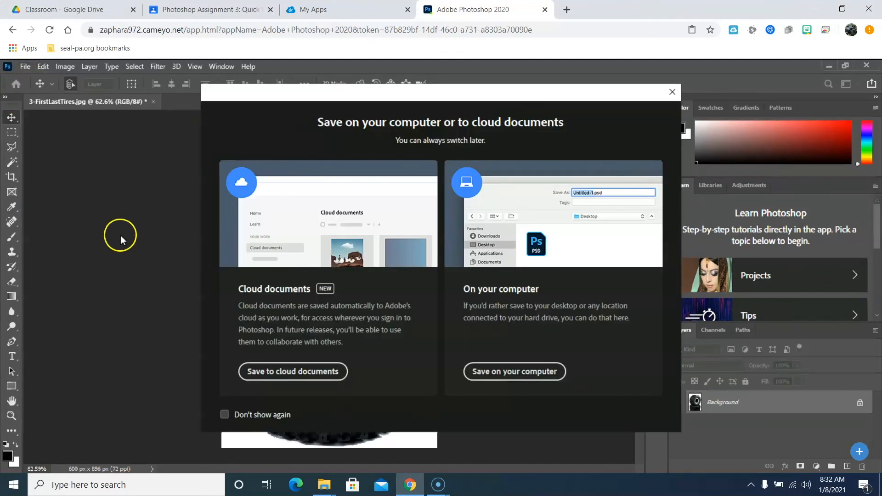
{"action": "left_click", "coordinate": [482, 368]}
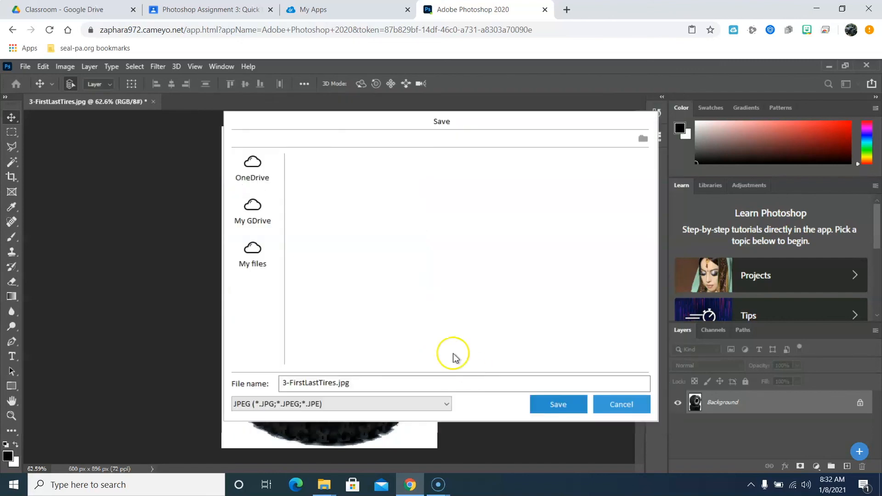
{"action": "left_click", "coordinate": [252, 208]}
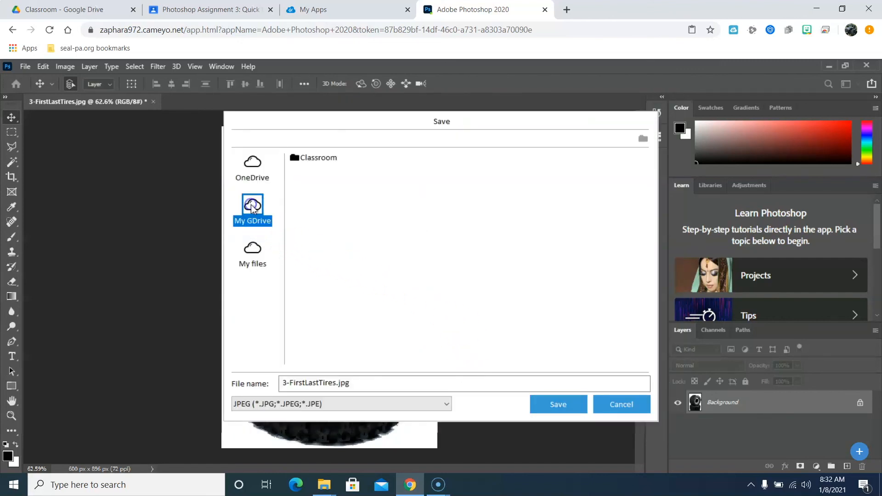
{"action": "double_click", "coordinate": [306, 157]}
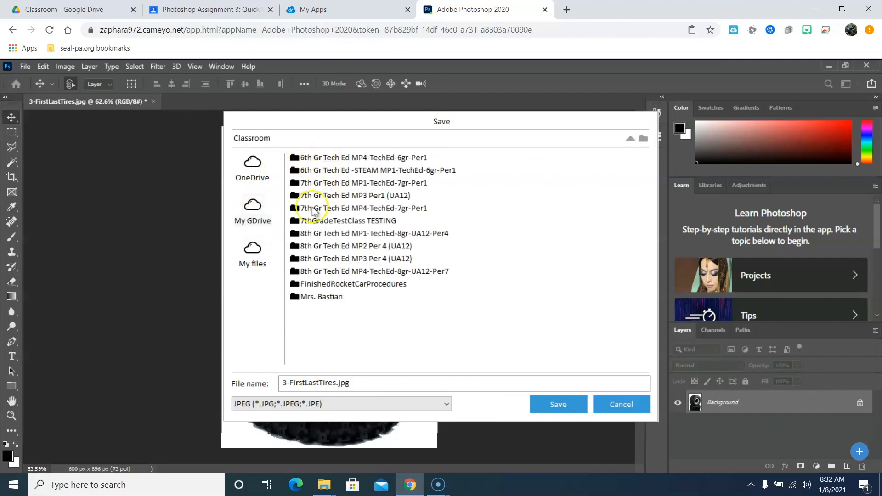
{"action": "double_click", "coordinate": [339, 220]}
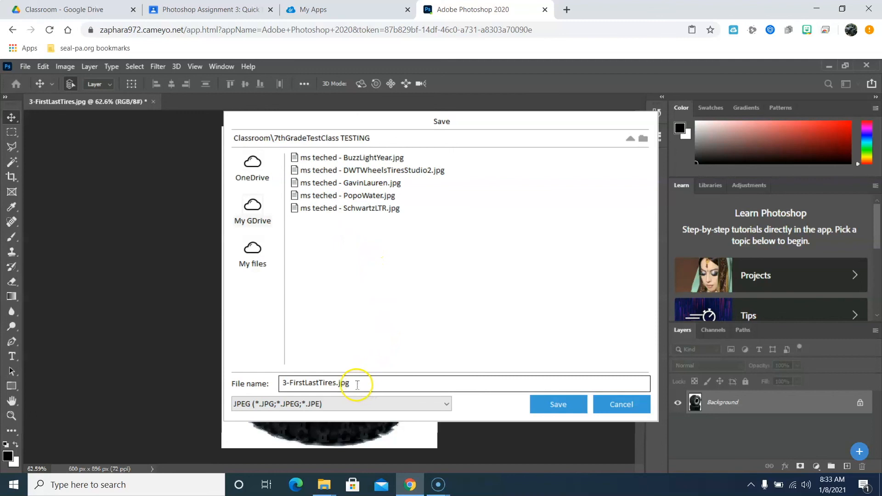
Rename the file to FirstLastTires, save it, and confirm the JPEG quality options.
{"action": "left_click_drag", "start_coordinate": [289, 382], "coordinate": [269, 381]}
{"action": "key", "text": "BackSpace"}
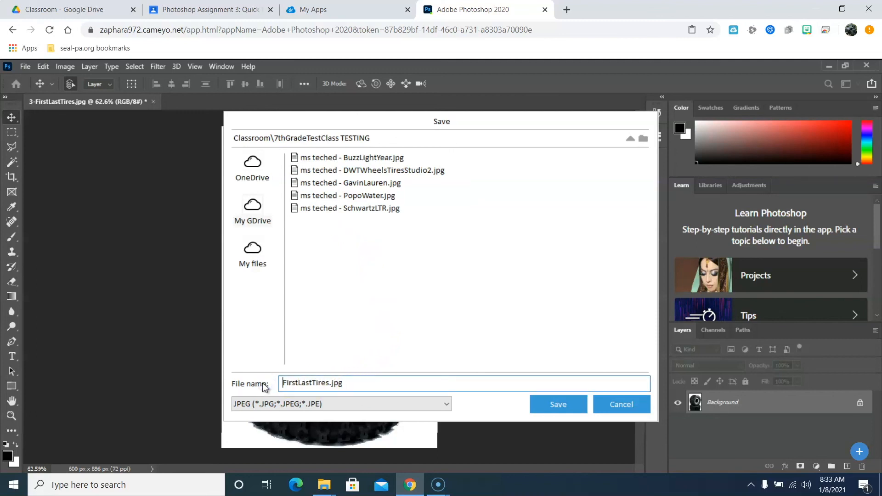
{"action": "key", "text": "BackSpace"}
{"action": "left_click", "coordinate": [568, 404]}
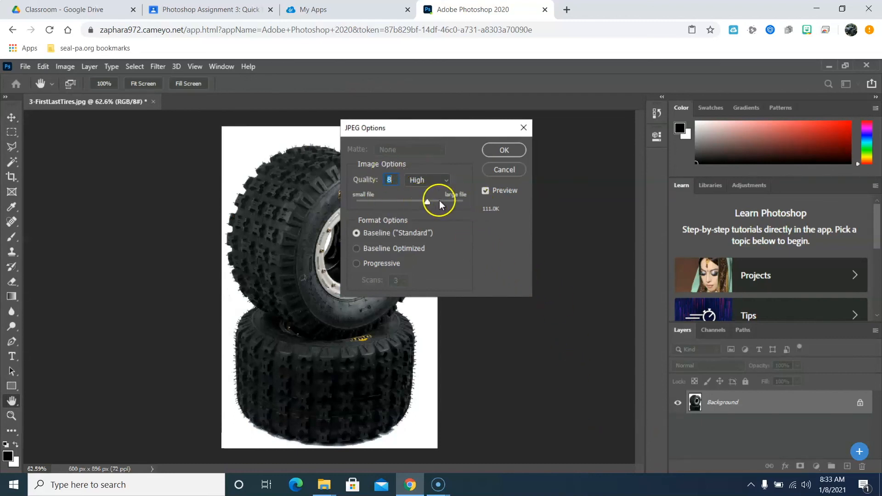
{"action": "mouse_move", "coordinate": [429, 202]}
{"action": "left_mouse_down"}
{"action": "mouse_move", "coordinate": [463, 205]}
{"action": "mouse_move", "coordinate": [426, 205]}
{"action": "left_mouse_up"}
{"action": "left_click", "coordinate": [494, 153]}
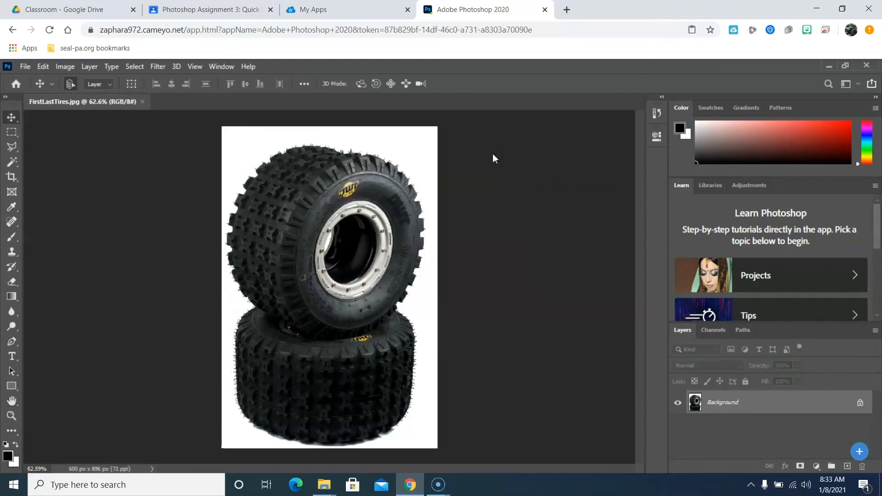
Add a Google Drive file from My Drive > Classroom > 7thGradeTestClass TESTING.
{"action": "left_click", "coordinate": [193, 11]}
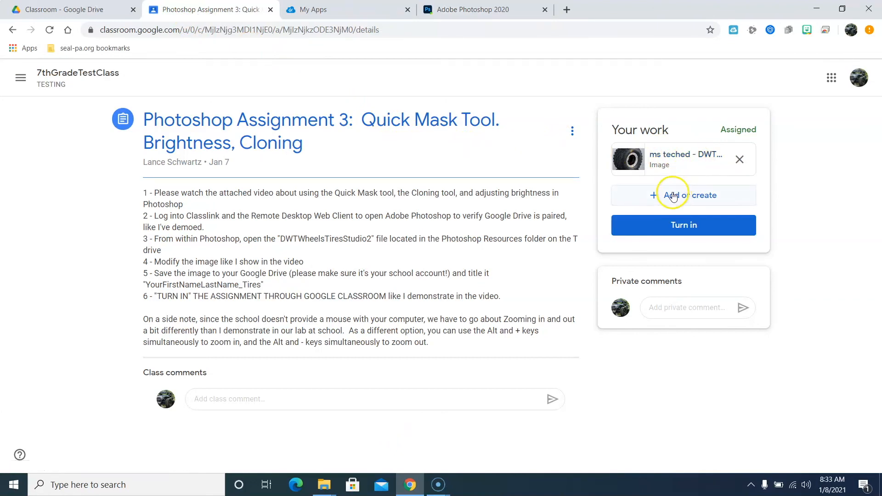
{"action": "left_click", "coordinate": [673, 196]}
{"action": "left_click", "coordinate": [672, 219]}
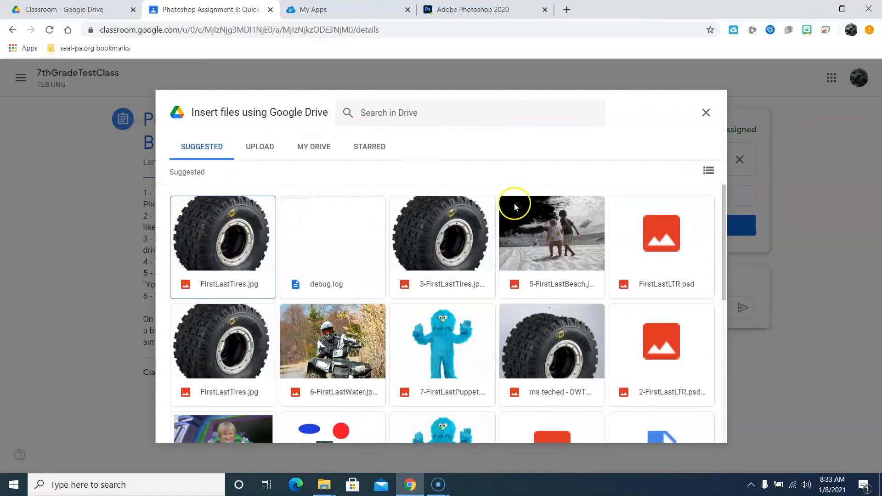
{"action": "left_click", "coordinate": [707, 171]}
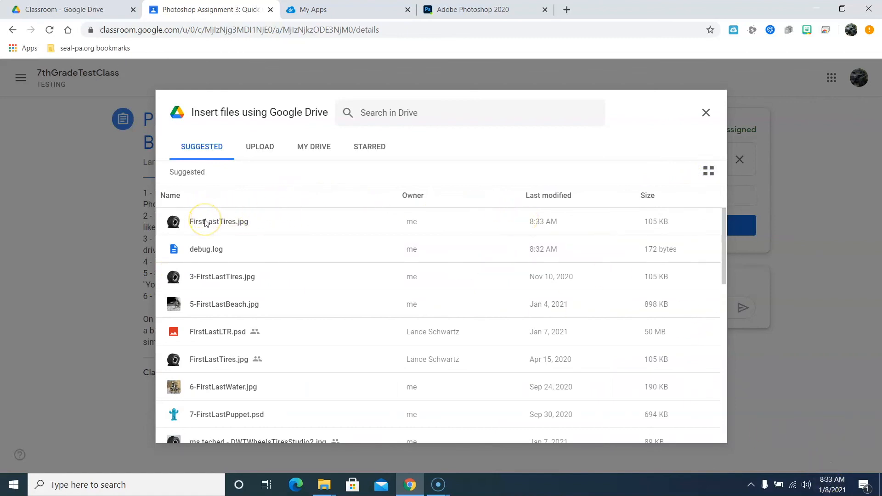
{"action": "left_click", "coordinate": [315, 146]}
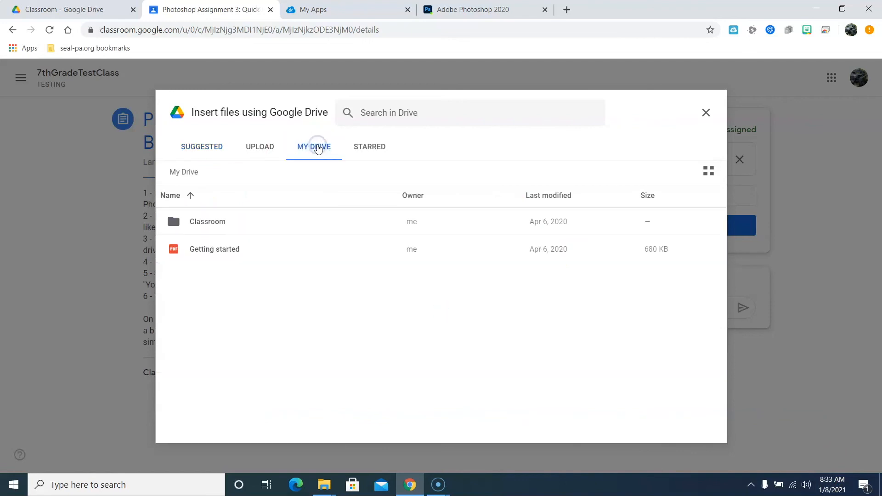
{"action": "double_click", "coordinate": [206, 222]}
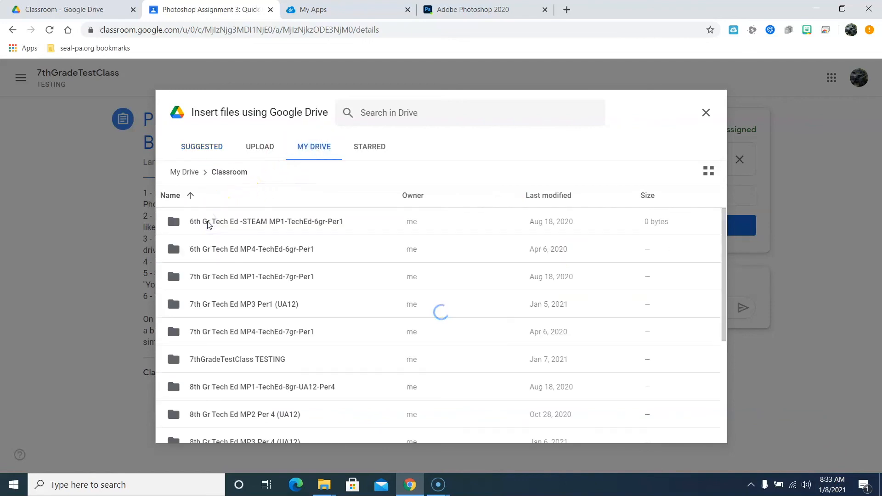
{"action": "double_click", "coordinate": [243, 359]}
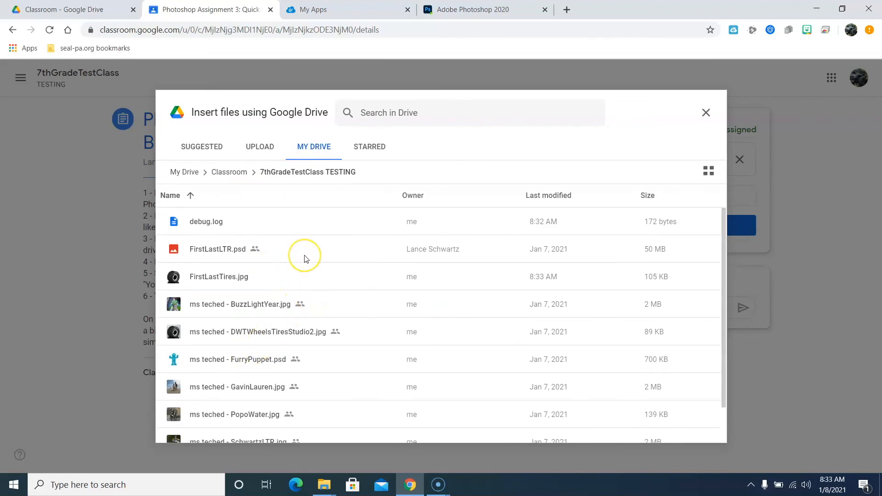
Attach FirstLastTires.jpg to the assignment and turn it in.
{"action": "left_click", "coordinate": [222, 278]}
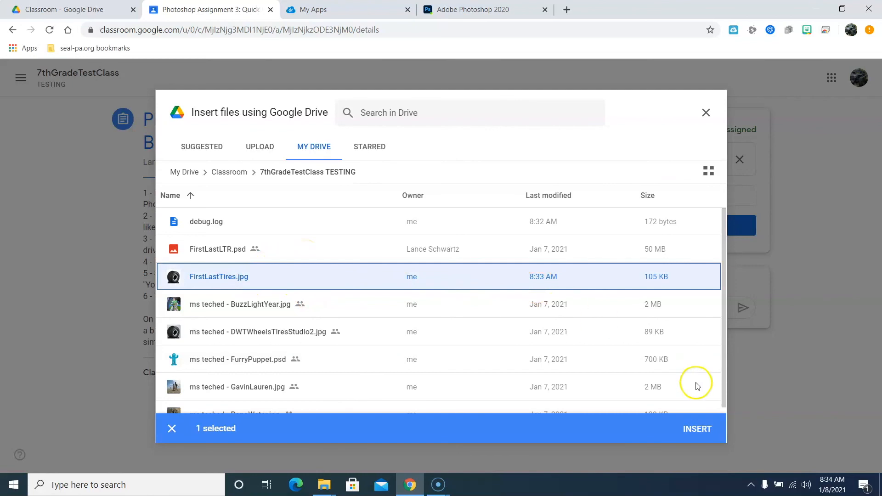
{"action": "left_click", "coordinate": [699, 428]}
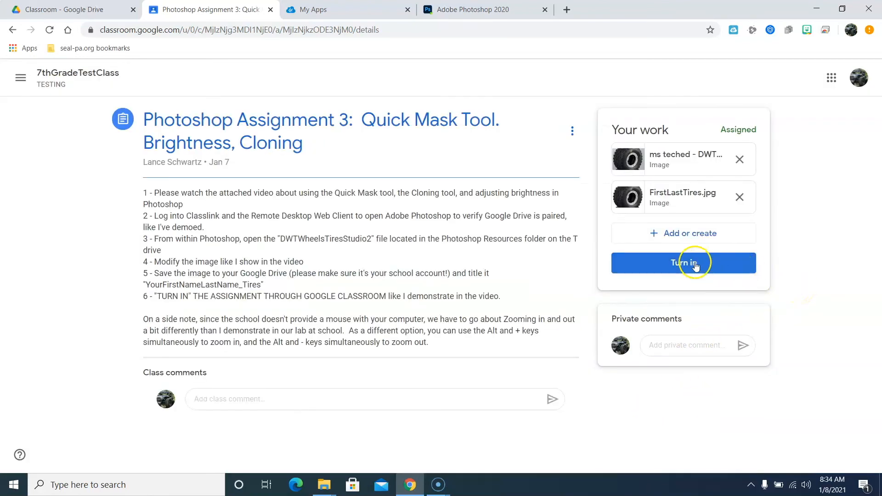
{"action": "left_click", "coordinate": [694, 263]}
{"action": "left_click", "coordinate": [592, 332]}
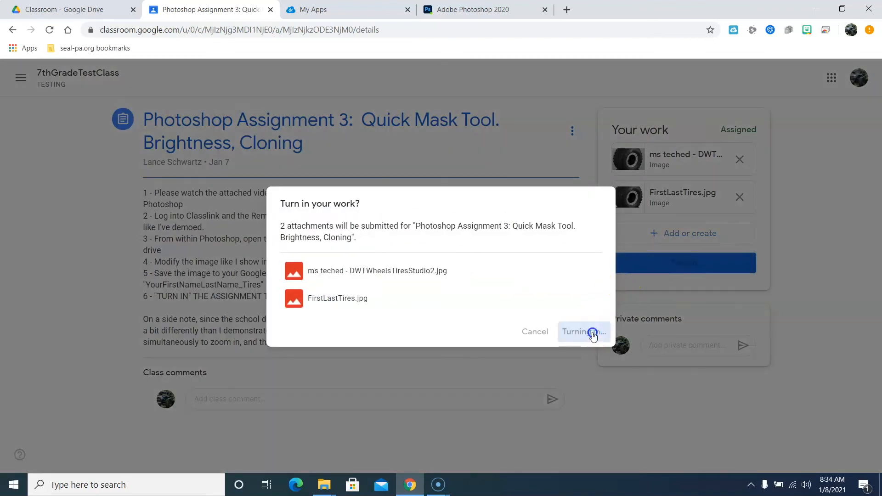